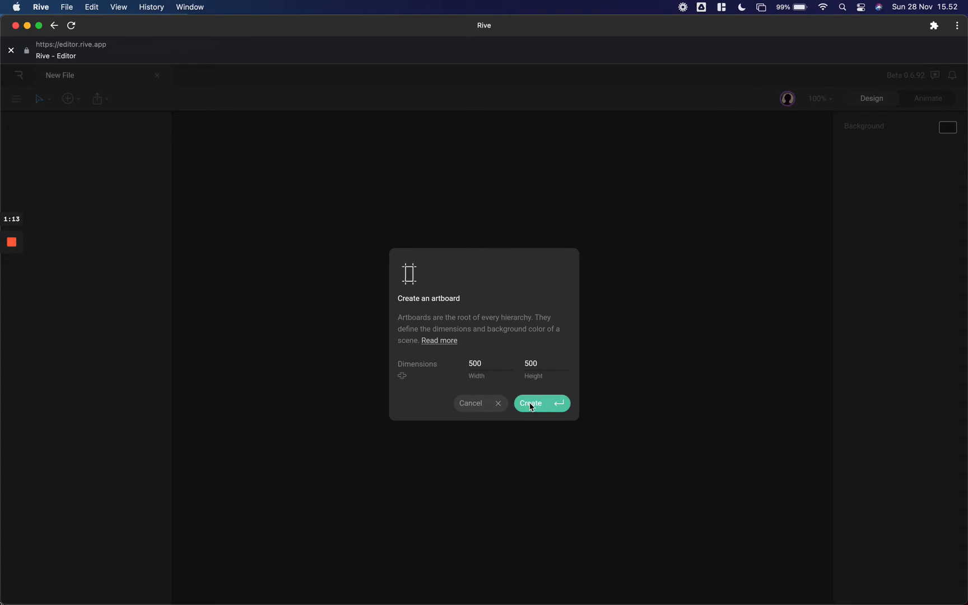
- Create a new artboard 500 wide and 500 high
click(531, 406)
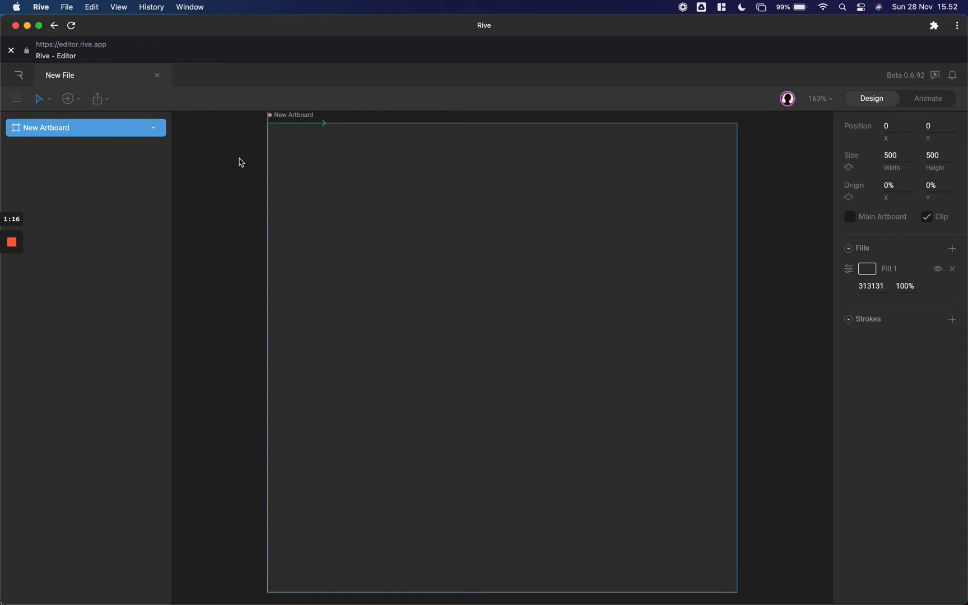
click(76, 101)
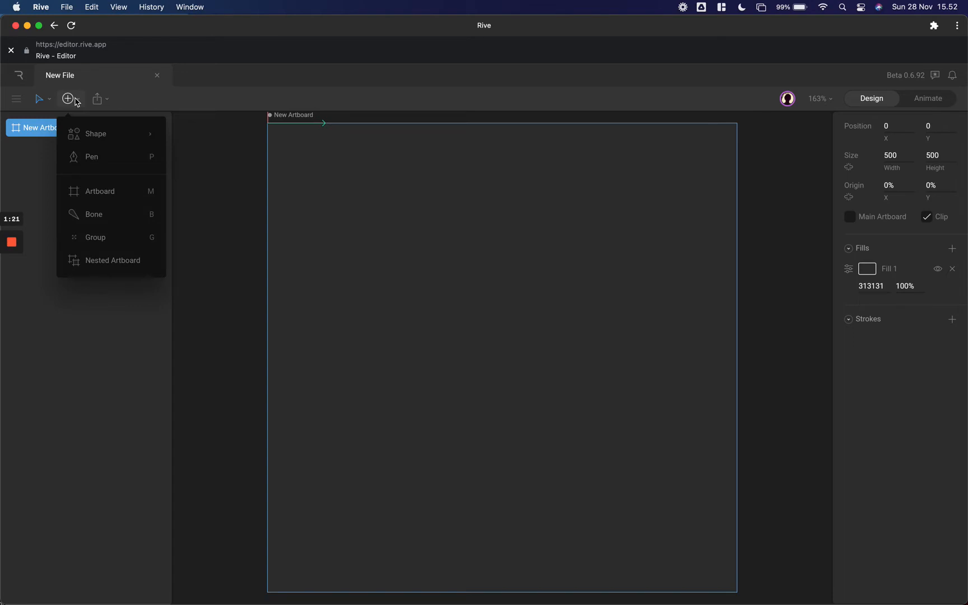
mouse_move(96, 134)
click(194, 218)
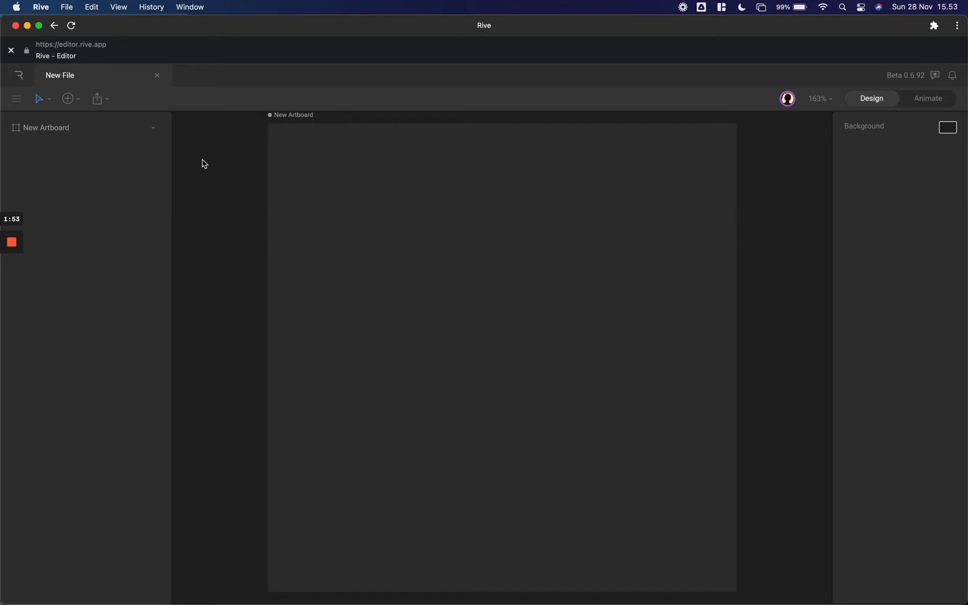
- Draw two connected bones: a near-vertical root about 132 long and a child about 143 long slanting down to the right
click(81, 104)
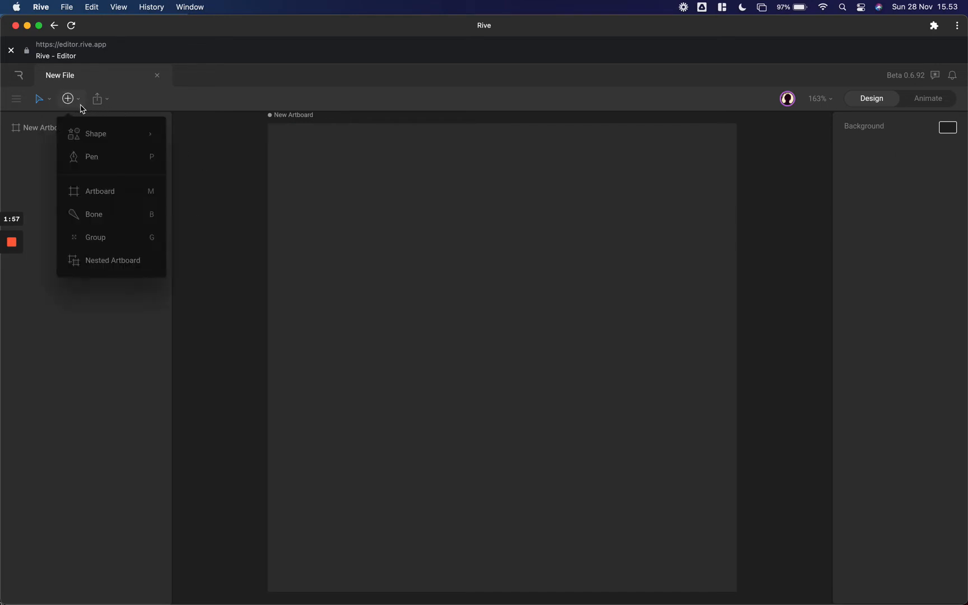
click(93, 216)
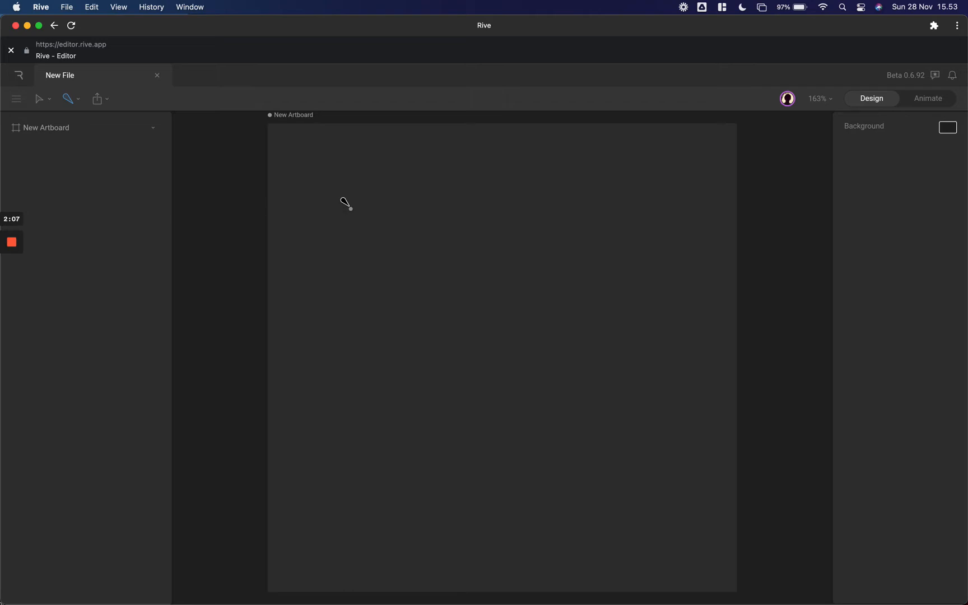
click(482, 232)
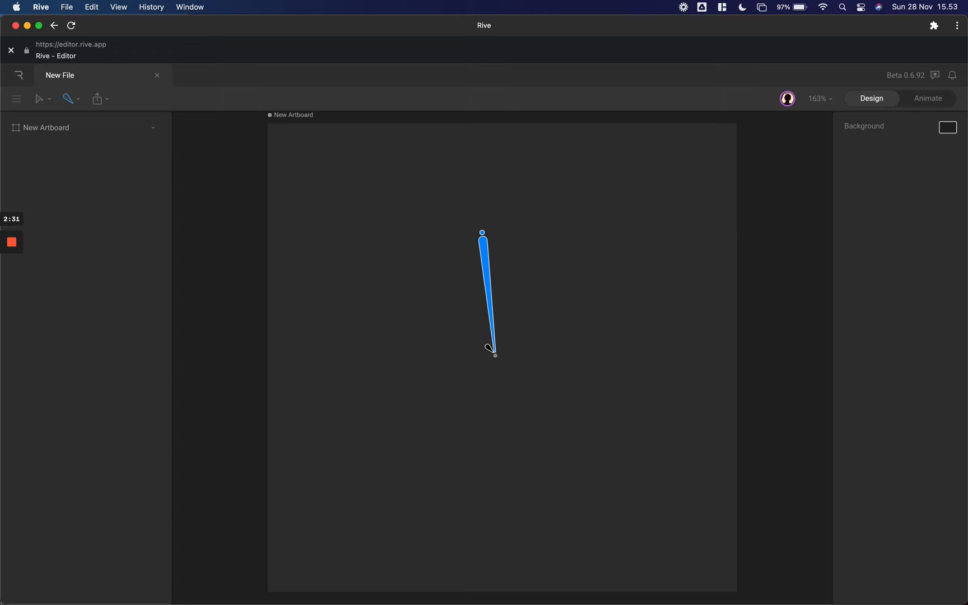
click(489, 348)
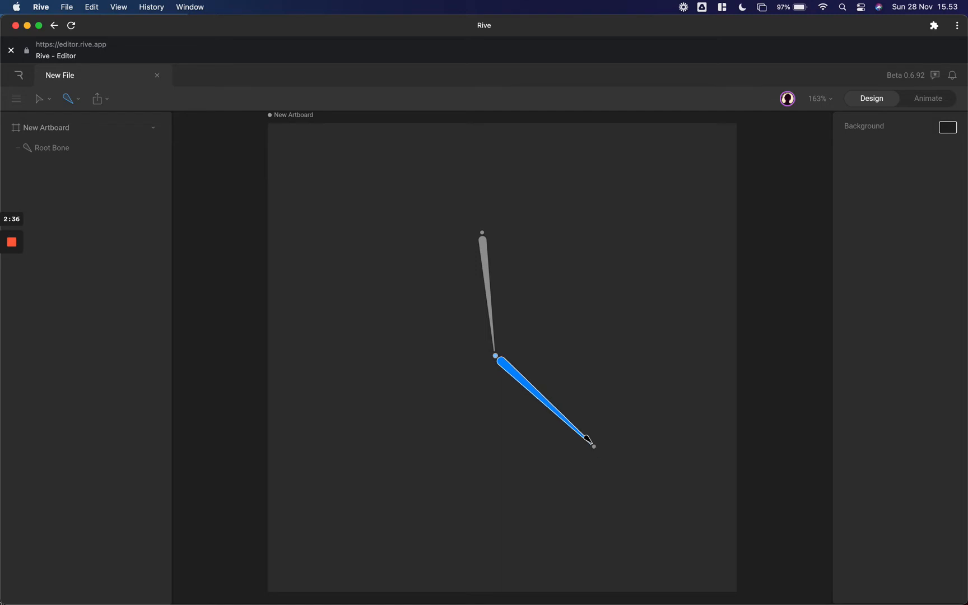
click(588, 441)
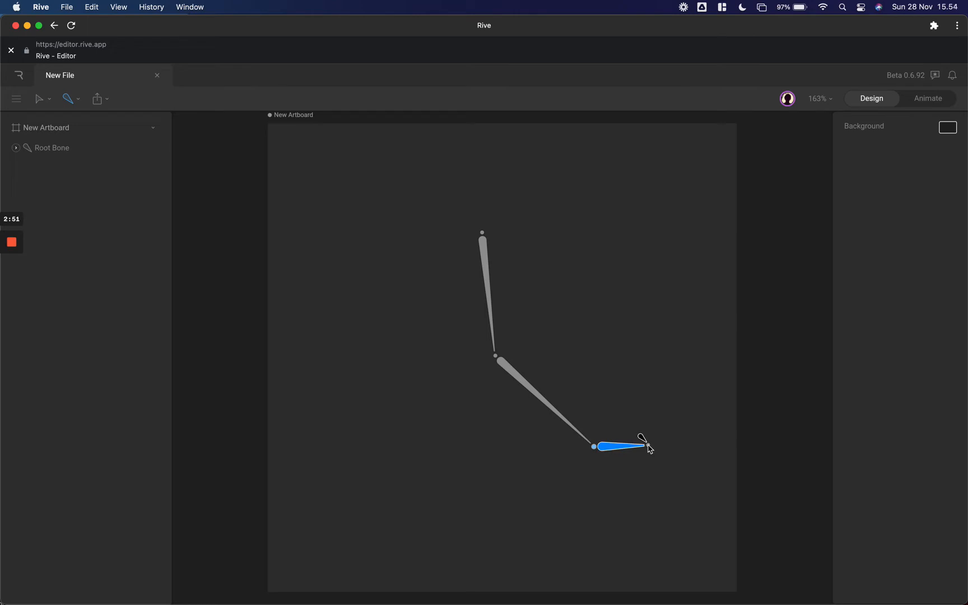
key(Escape)
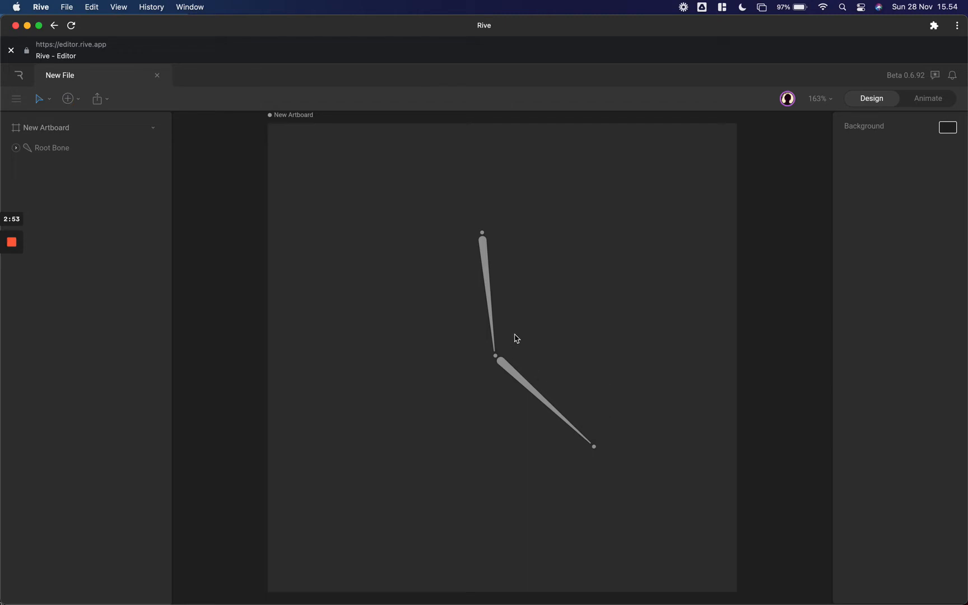
- Select the root bone and its child bone in turn to examine their properties and hierarchy
click(486, 245)
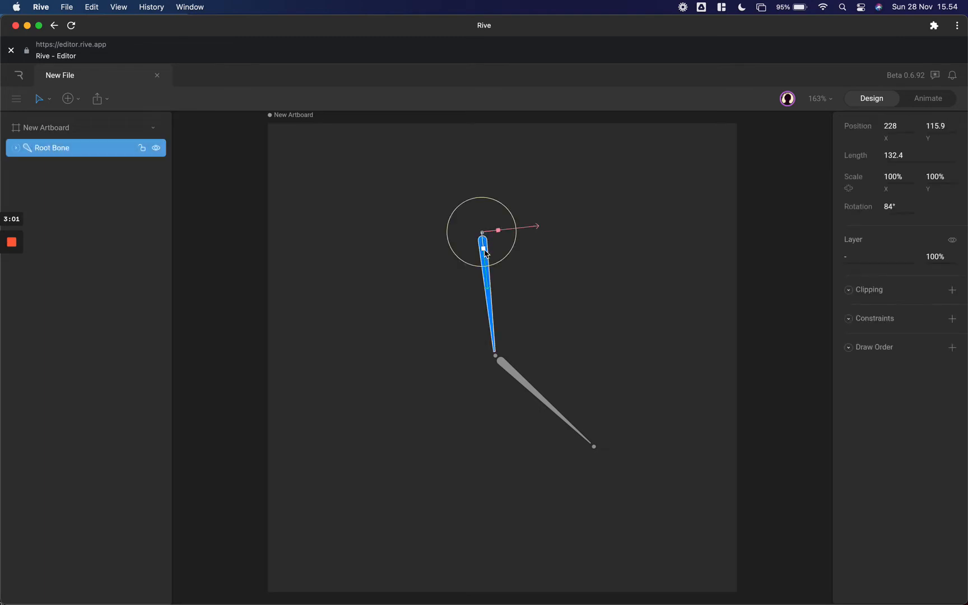
click(510, 373)
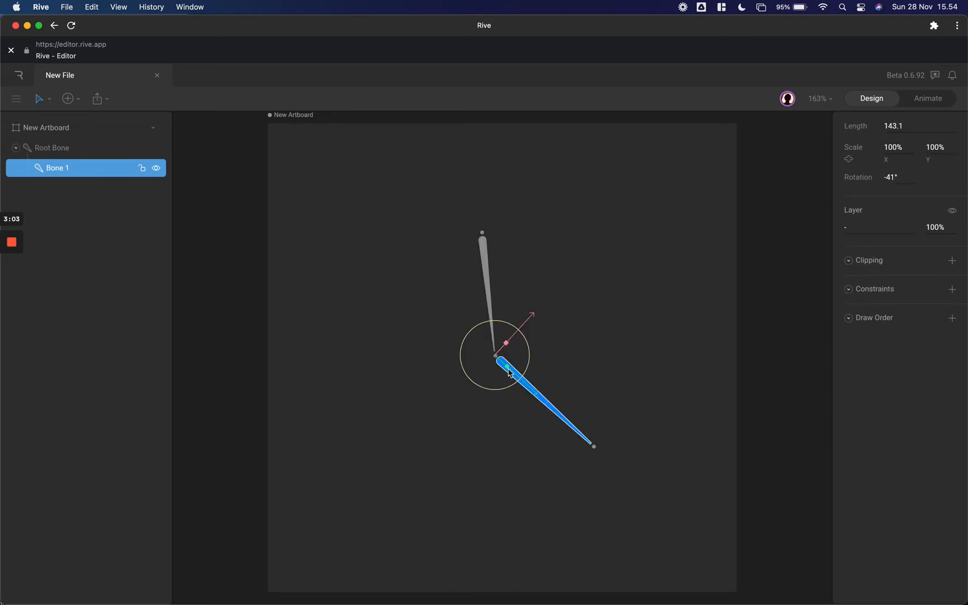
click(488, 297)
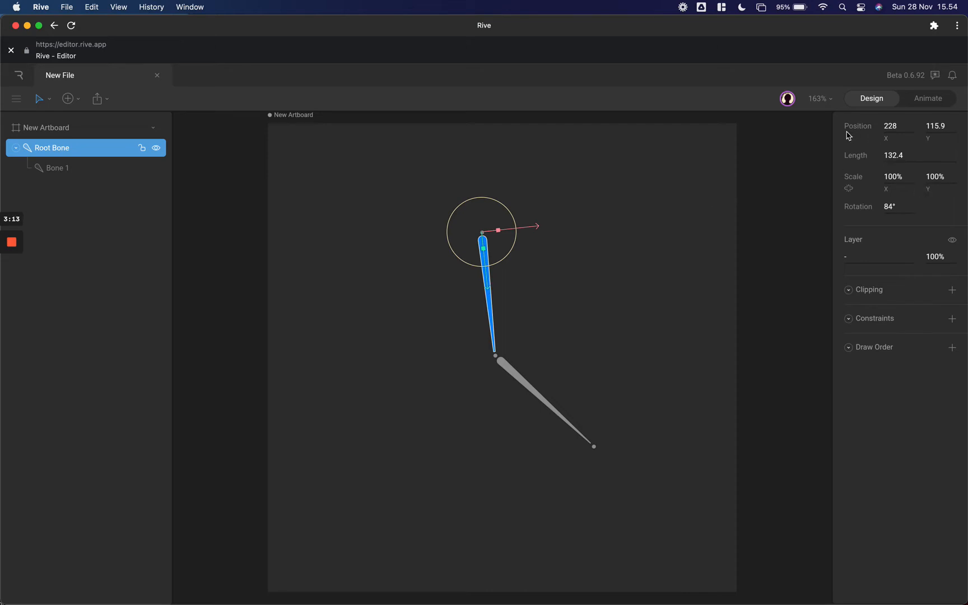
click(522, 380)
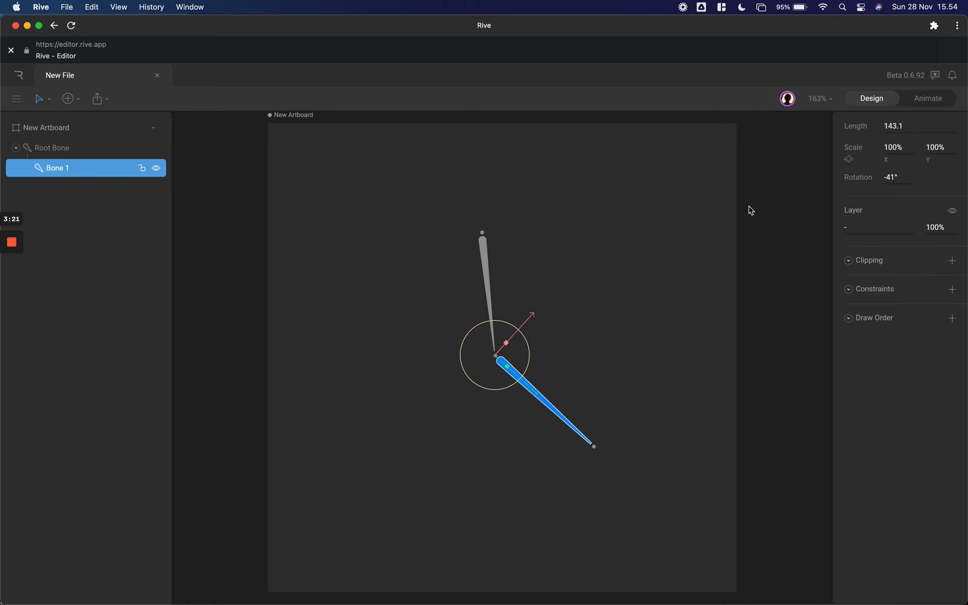
- Rotate the root bone to about 134°, and rotate it back to about 89°
click(489, 263)
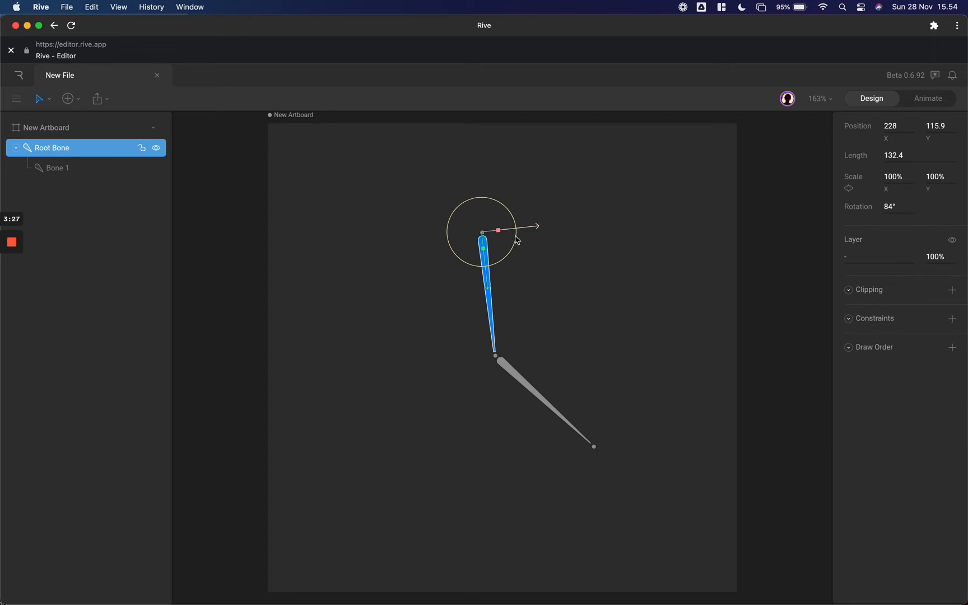
drag(514, 223, 508, 249)
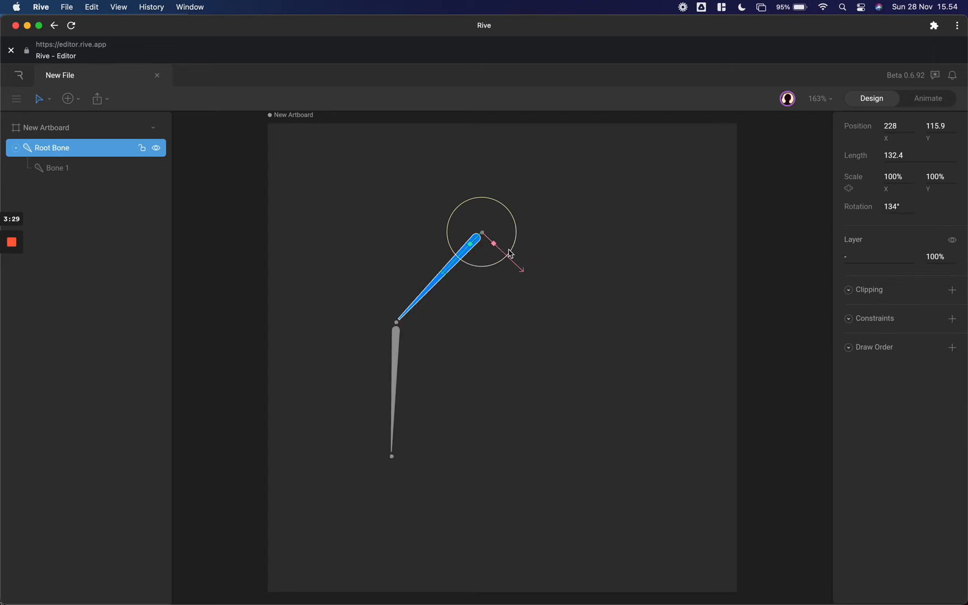
drag(502, 264, 529, 270)
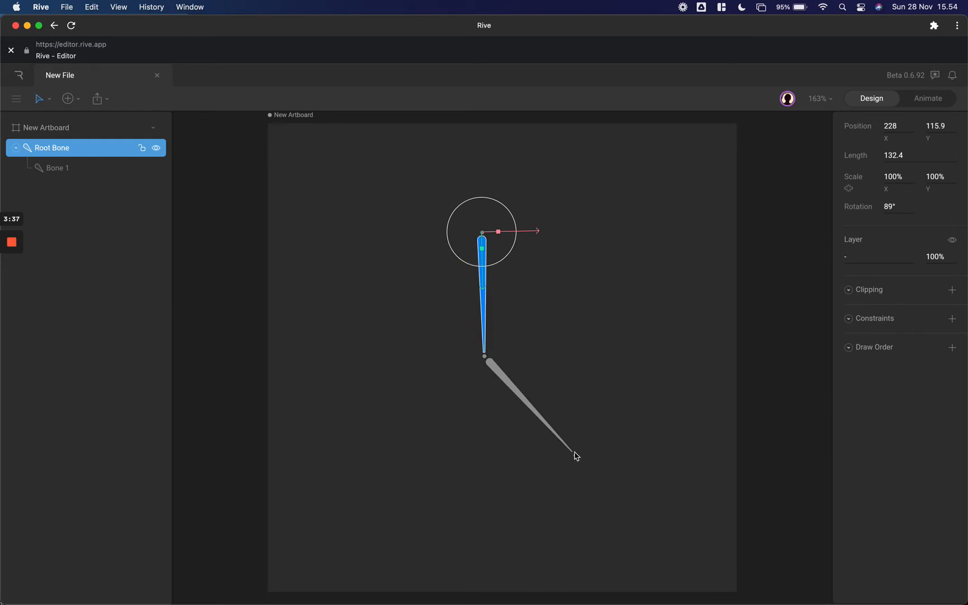
- Rotate the child bone slightly about the joint it shares with the root bone
click(577, 458)
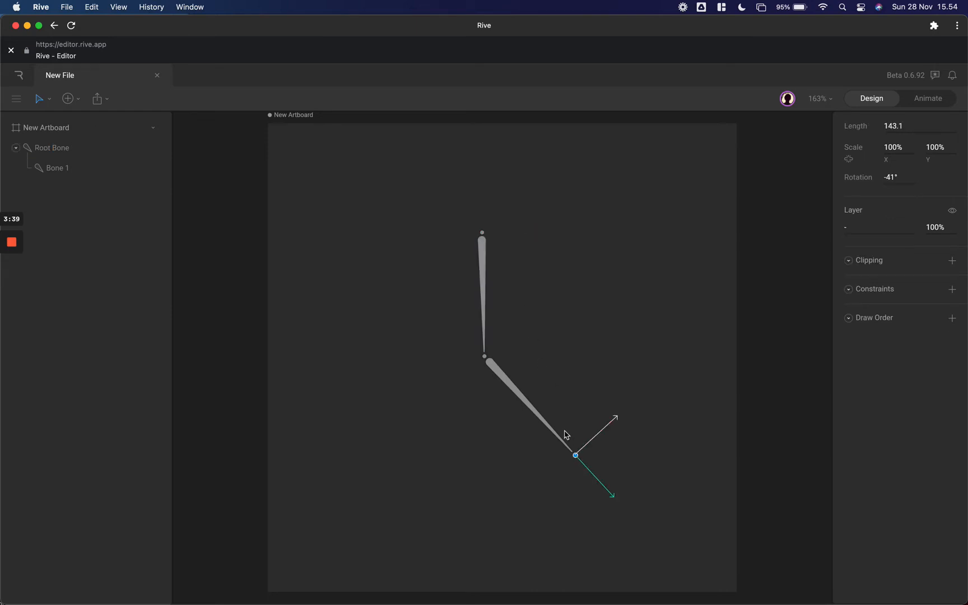
click(486, 359)
mouse_move(518, 371)
mouse_down()
mouse_move(519, 332)
mouse_move(503, 386)
mouse_move(527, 368)
mouse_up()
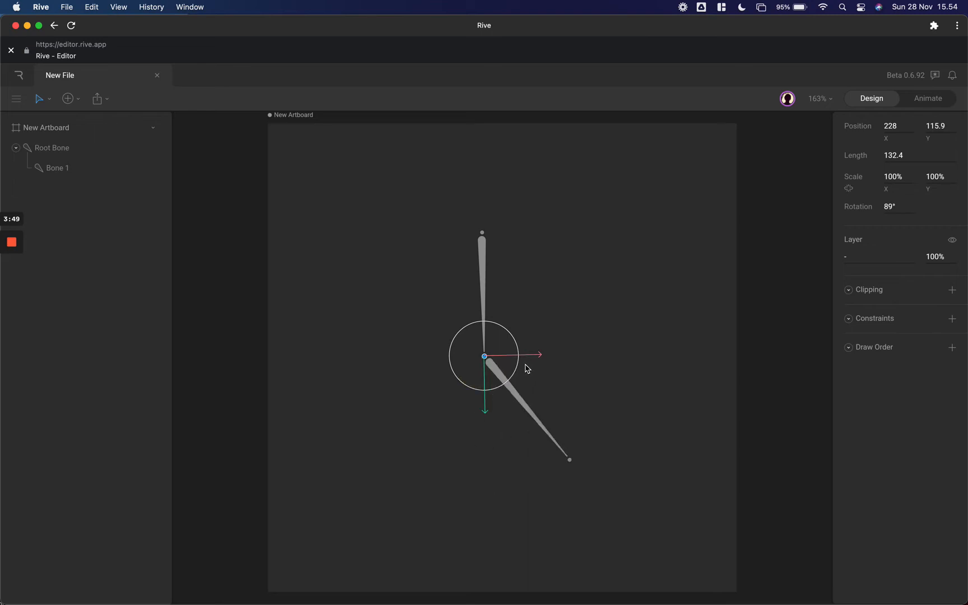
- Delete both bones from the artboard
click(591, 267)
drag(455, 200, 598, 494)
key(BackSpace)
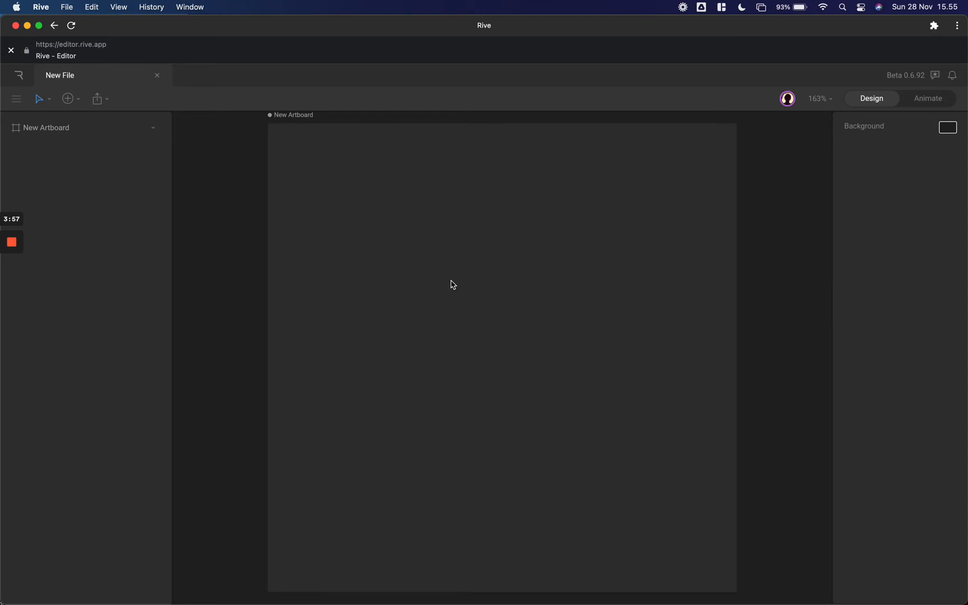
- Draw a closed upright rectangle about 114 wide with the Pen tool, using six vertices, including a middle one on each long side
click(79, 104)
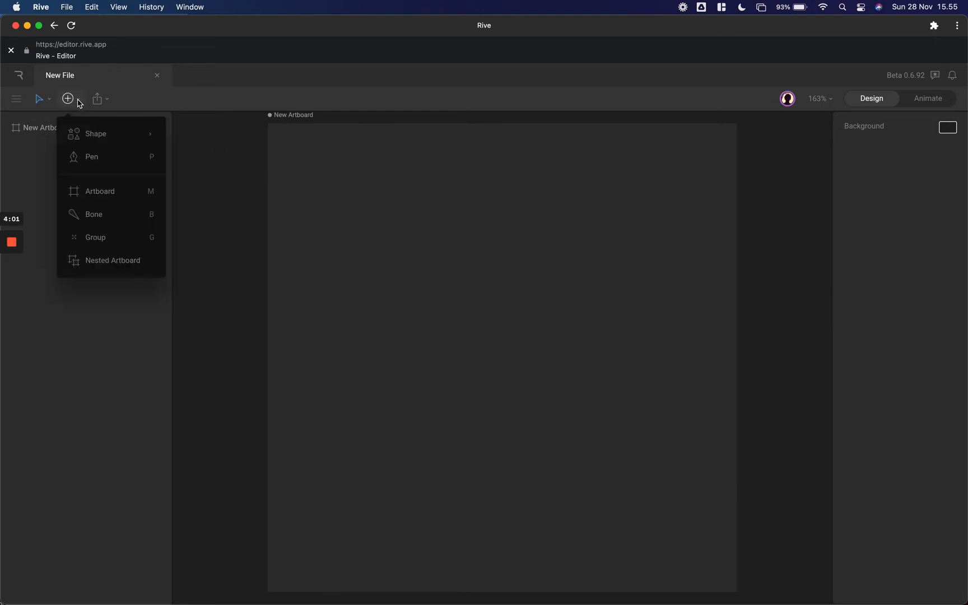
mouse_move(88, 137)
click(89, 160)
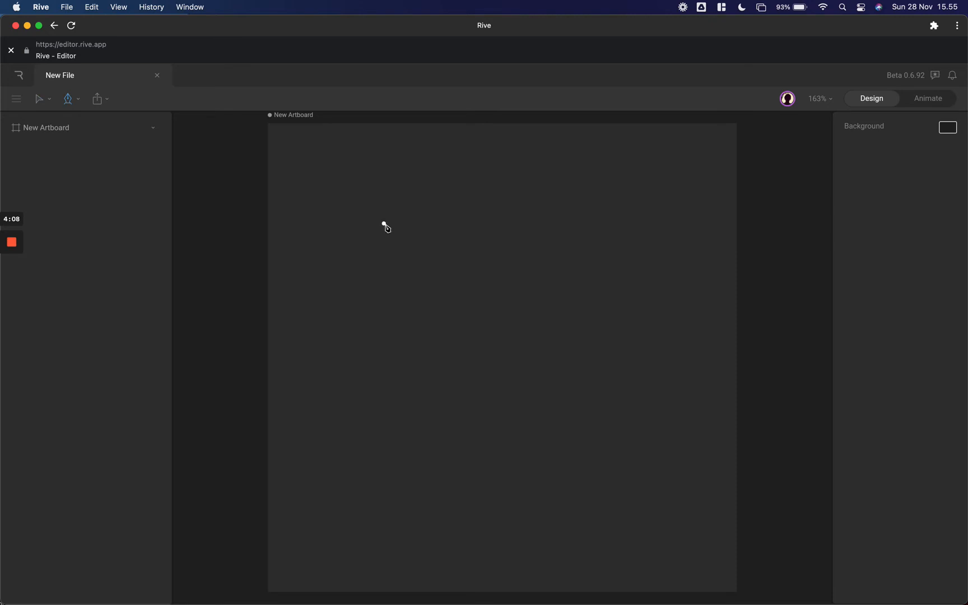
click(437, 233)
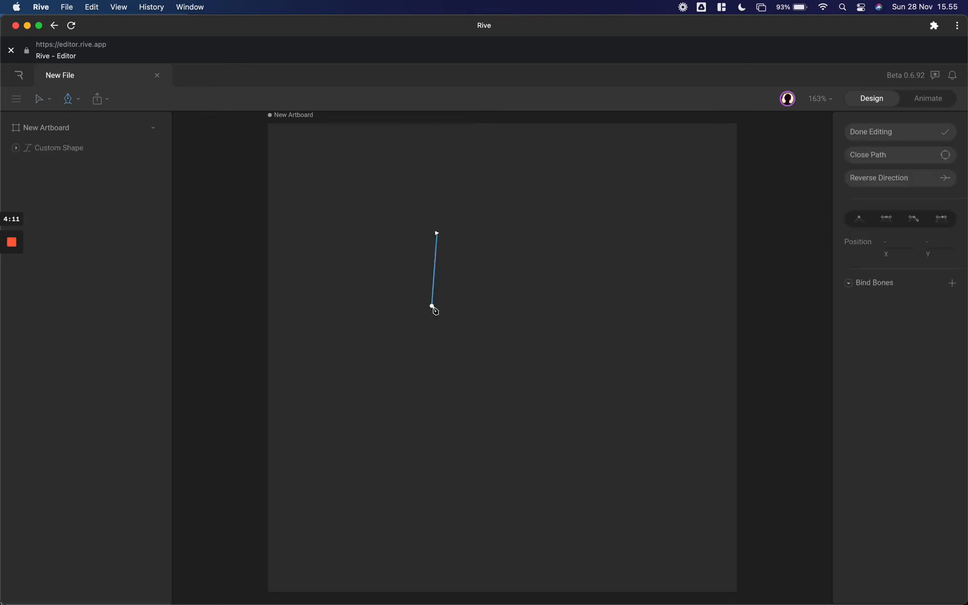
click(437, 335)
click(437, 447)
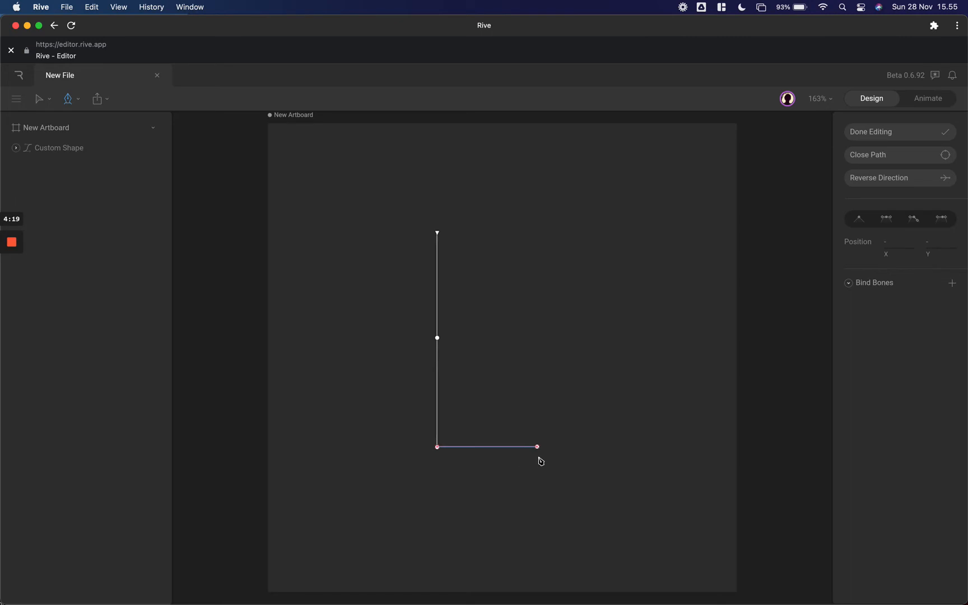
click(545, 447)
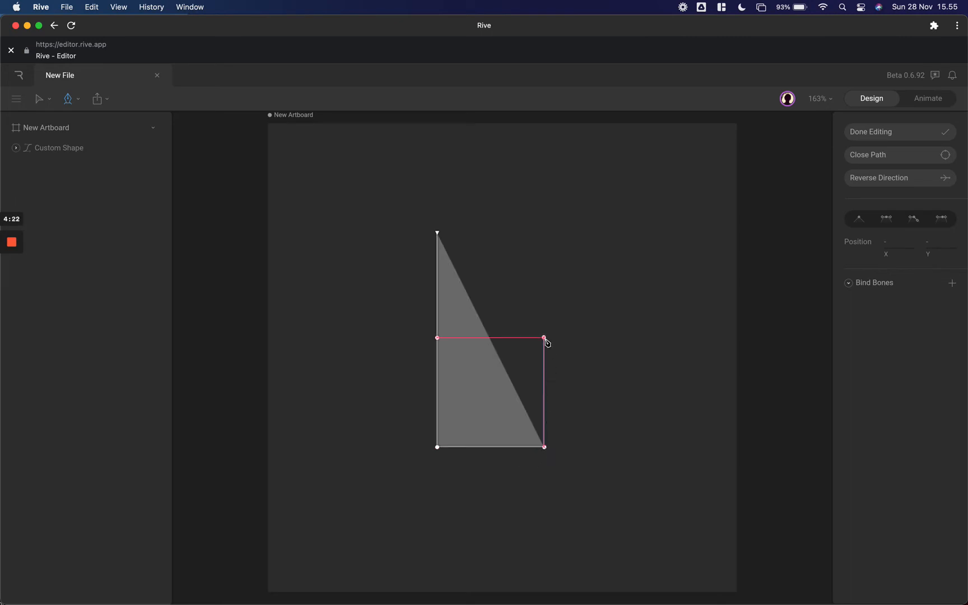
click(544, 338)
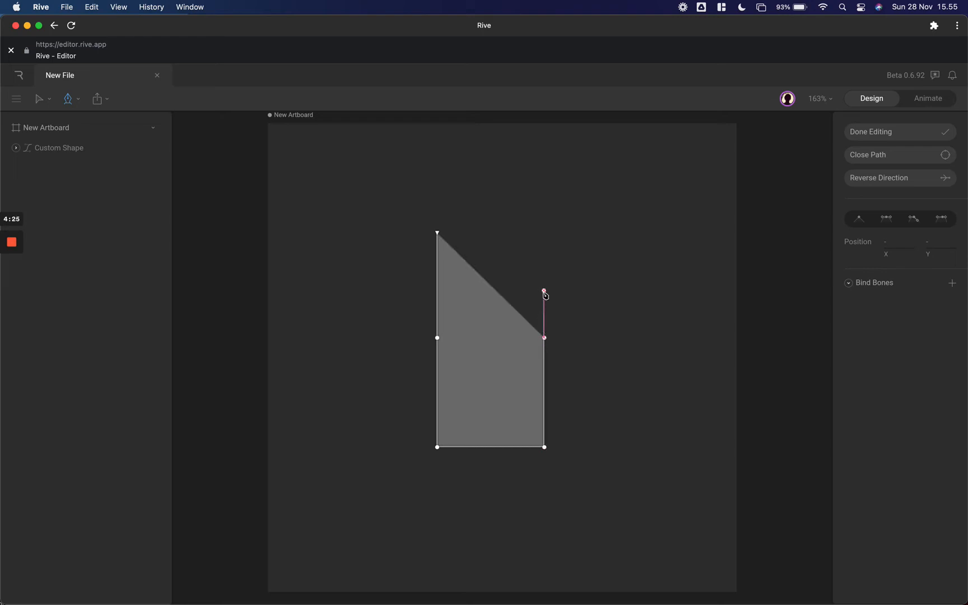
click(535, 232)
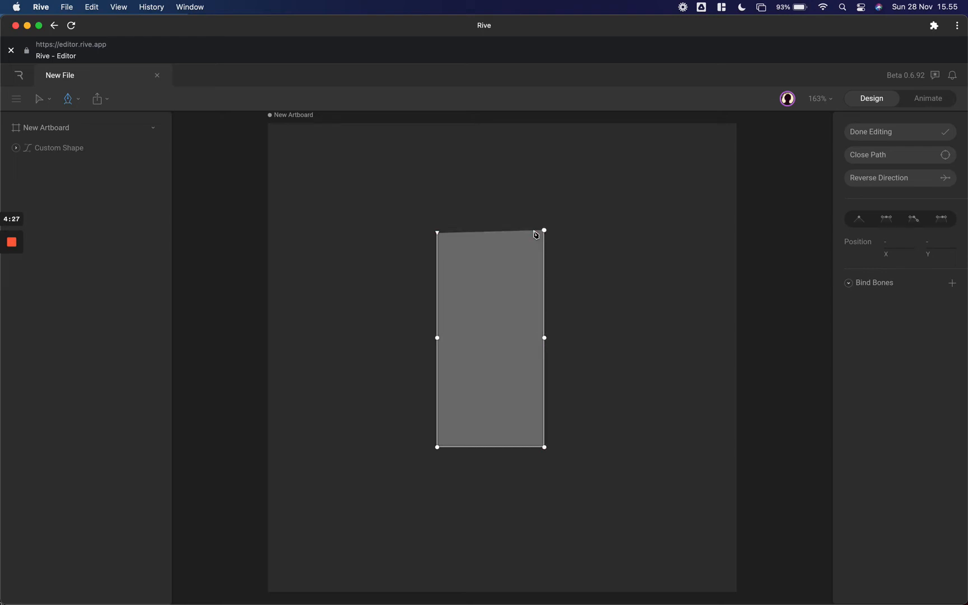
click(438, 232)
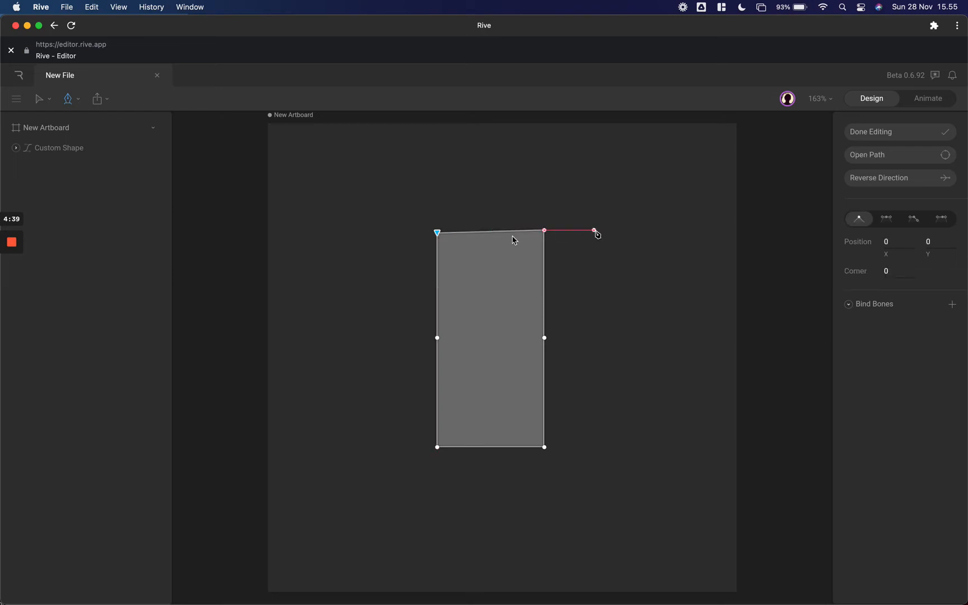
key(Escape)
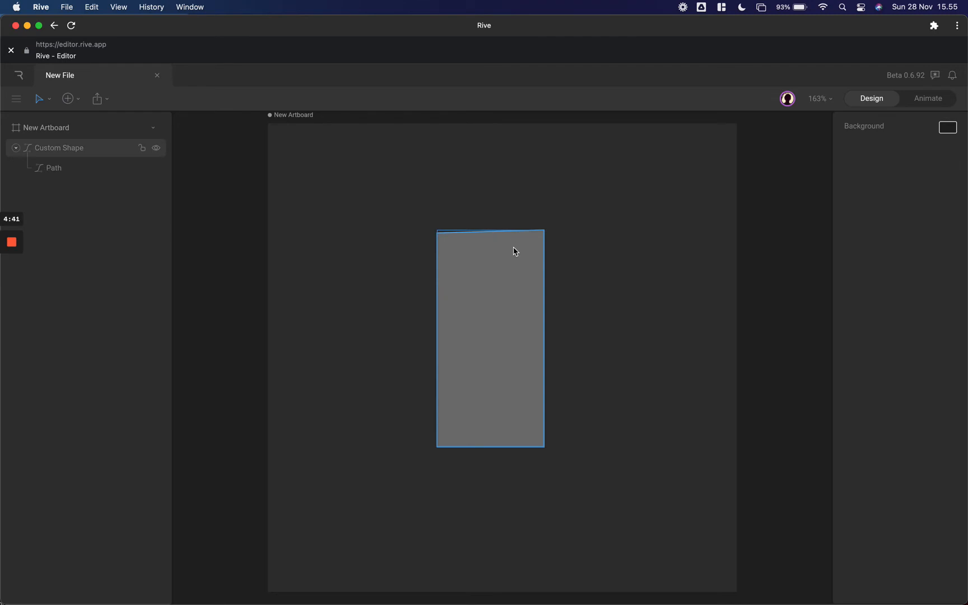
- Edit the rectangle's path and move its upper-right vertex to Y 0, level with the upper-left vertex
click(516, 252)
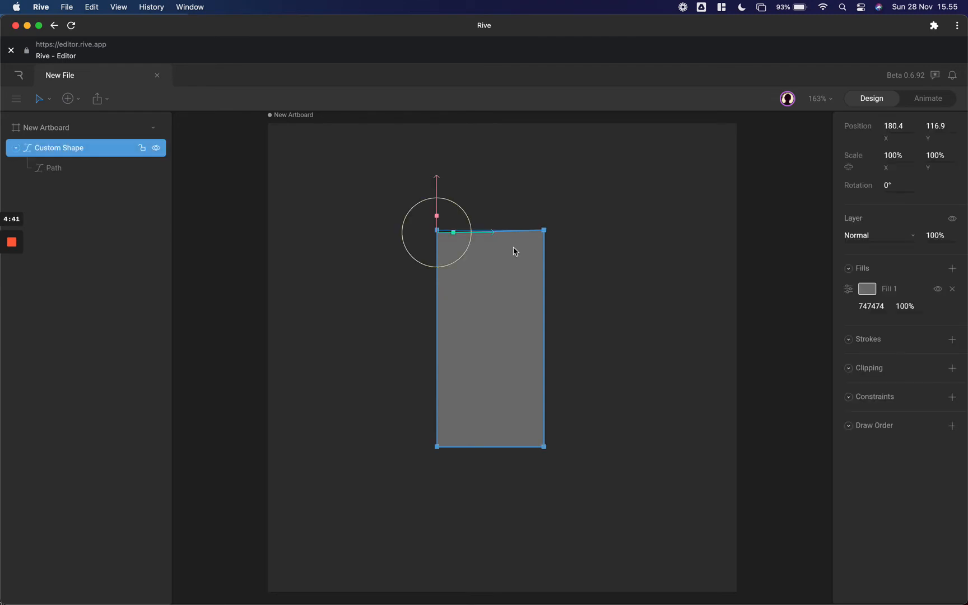
click(127, 170)
key(Return)
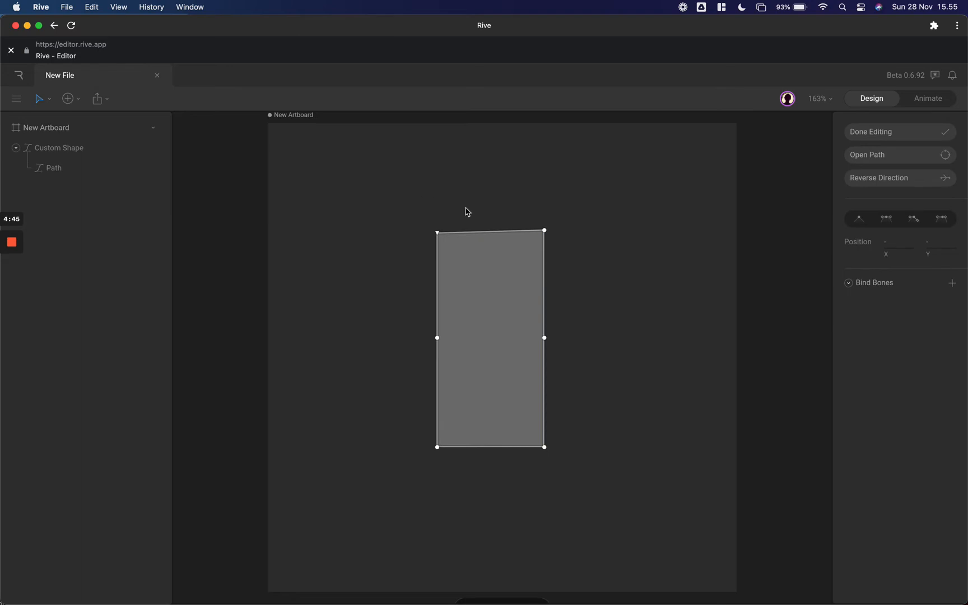
click(545, 231)
drag(544, 235, 544, 238)
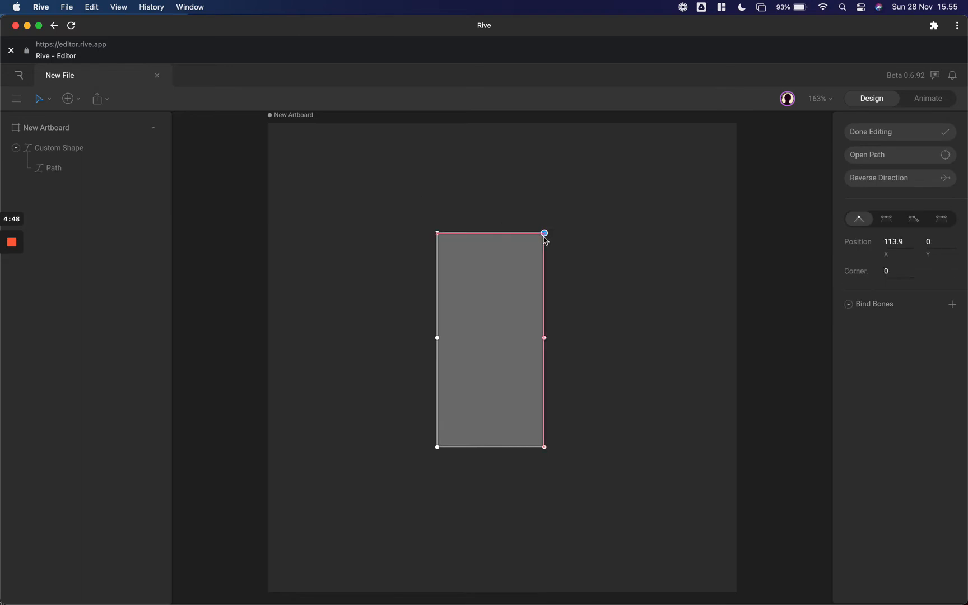
click(570, 203)
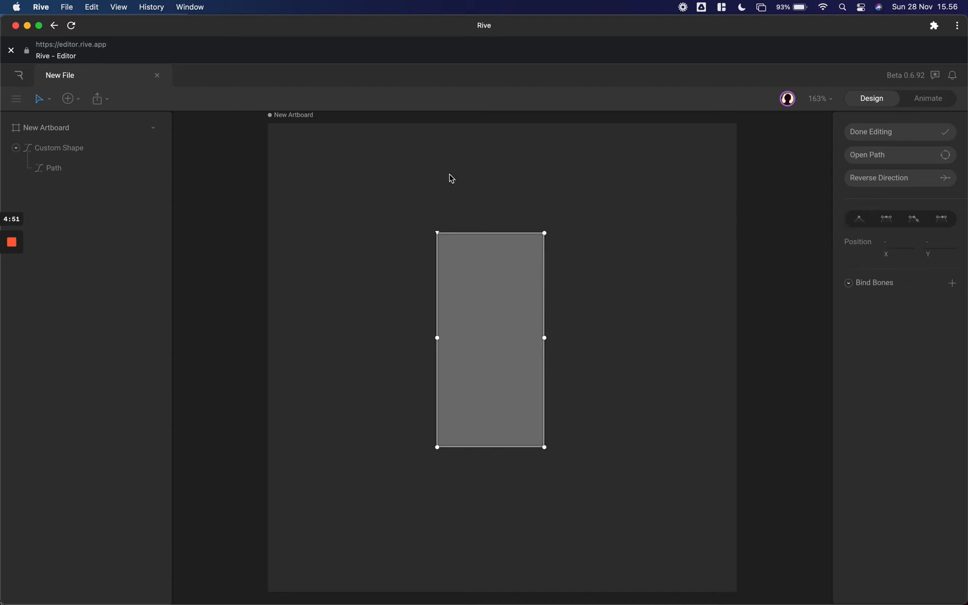
- Try moving the right edge's middle vertex inward to about X 100, undo the move, and leave path editing
click(544, 338)
drag(527, 340, 526, 340)
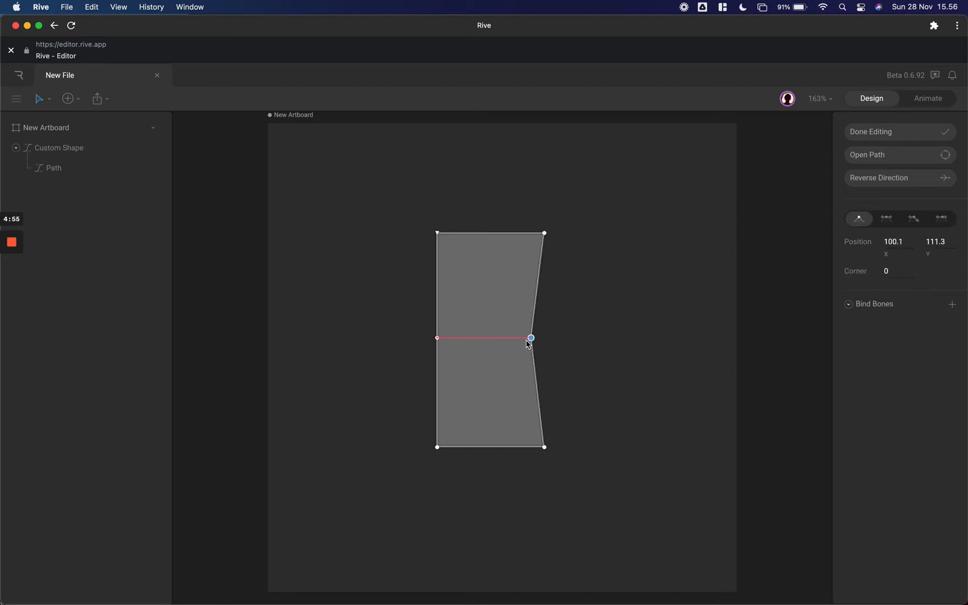
key(super+z)
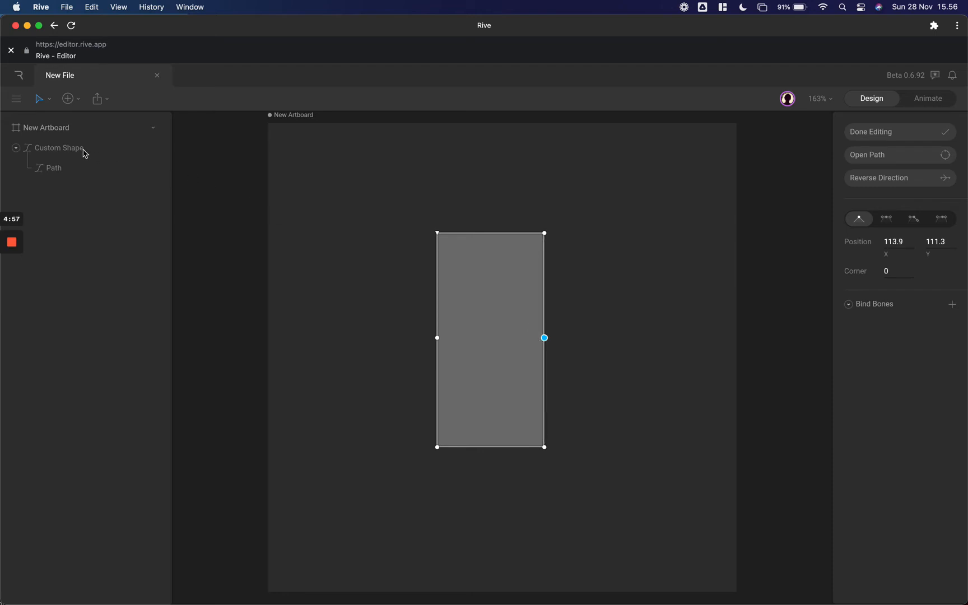
key(Escape)
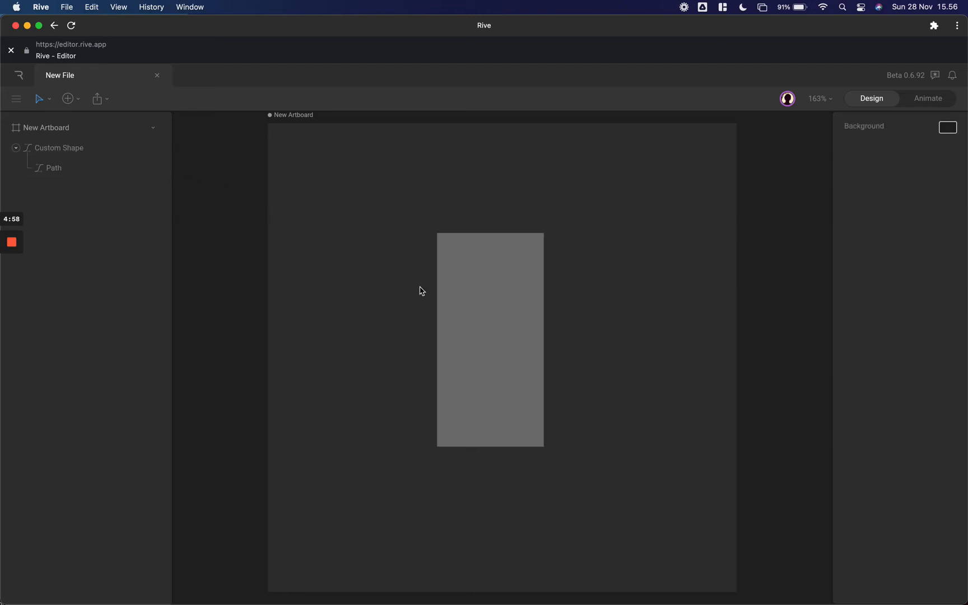
- Narrow the rectangle by scaling it horizontally to about 71%, leaving its height at 100%, and deselect it
click(535, 339)
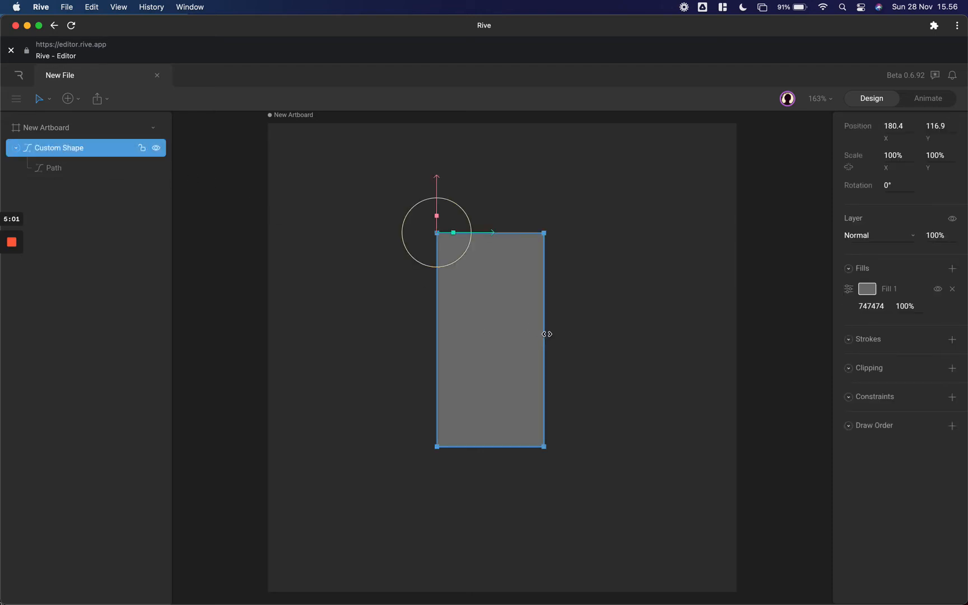
drag(516, 335, 499, 335)
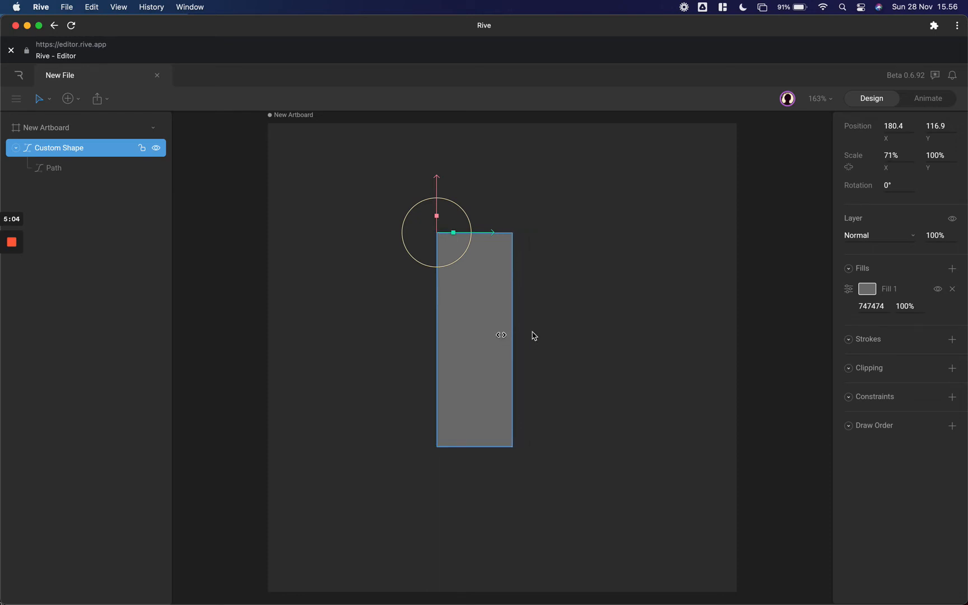
click(533, 335)
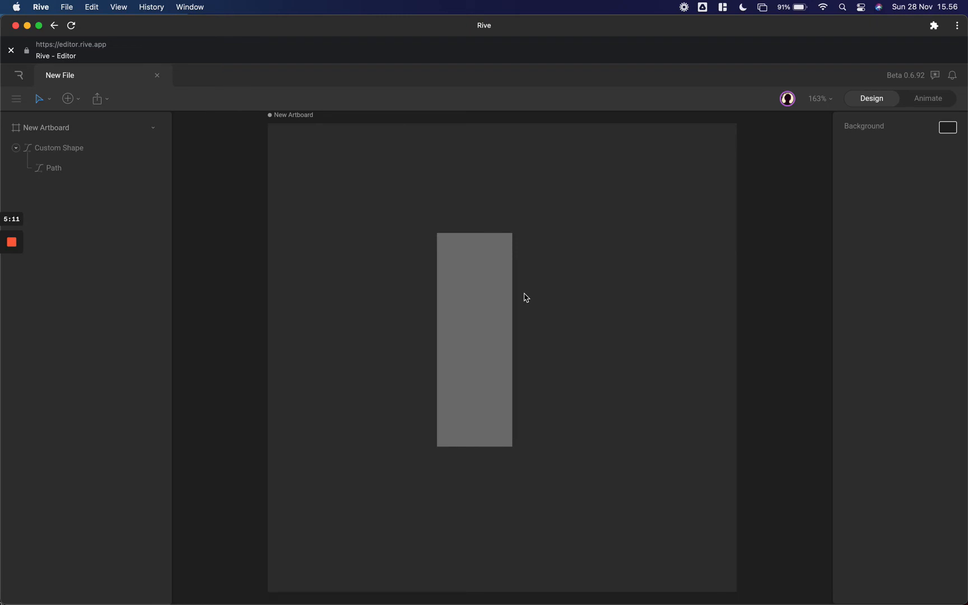
- Draw a vertical chain of two bones up the rectangle's centre, the lower about 107 long and the upper about 102 long
click(79, 102)
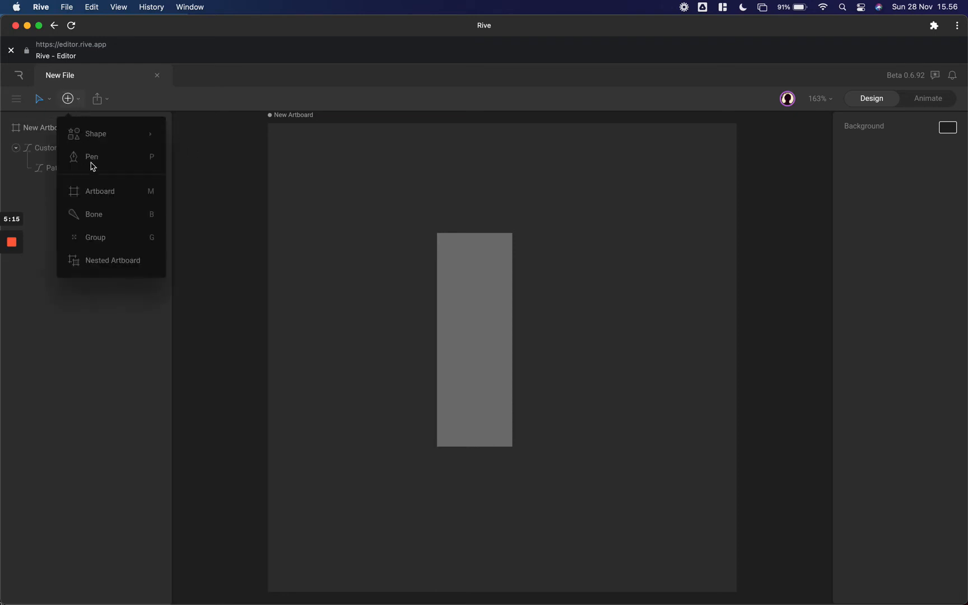
click(95, 216)
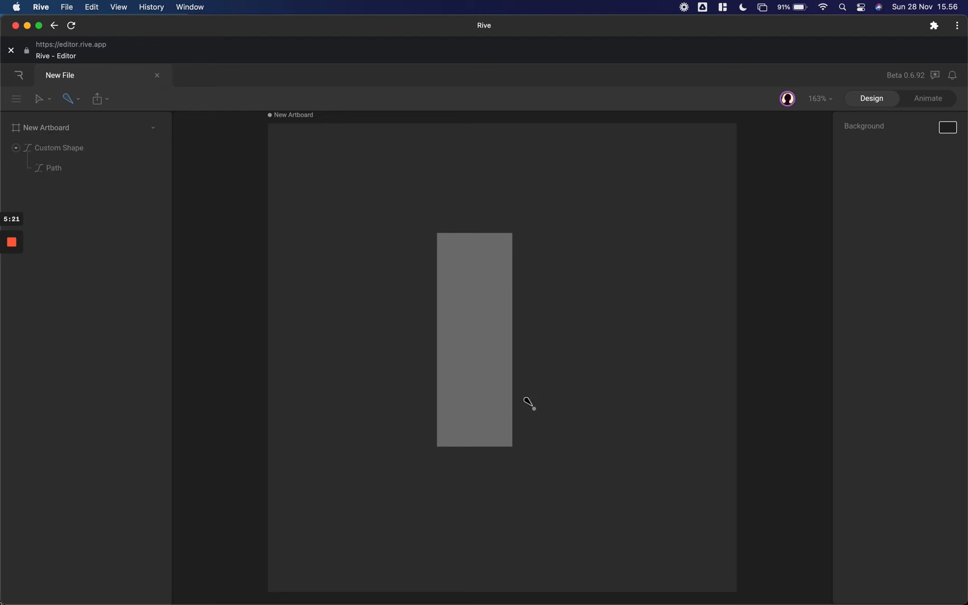
click(476, 439)
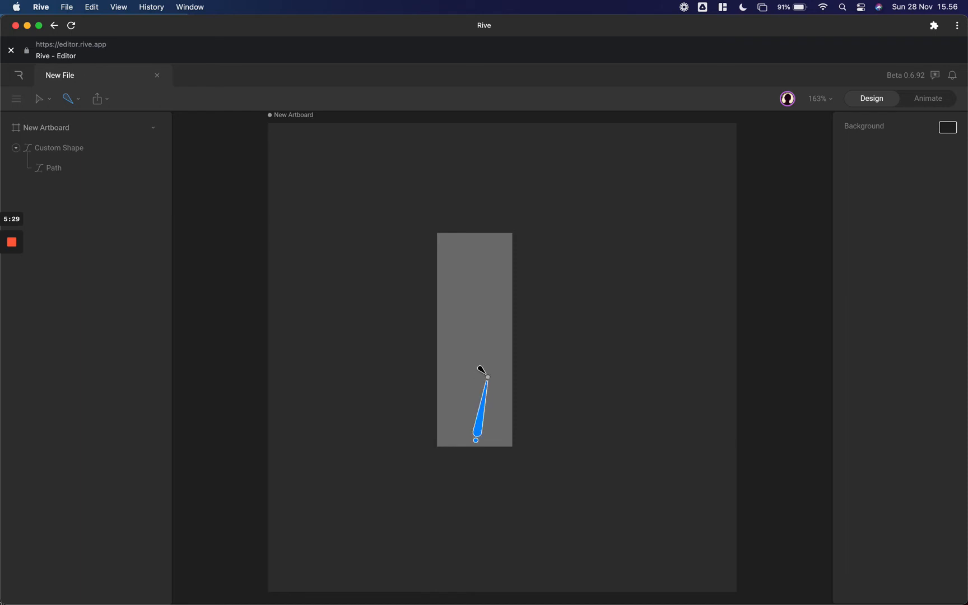
click(471, 332)
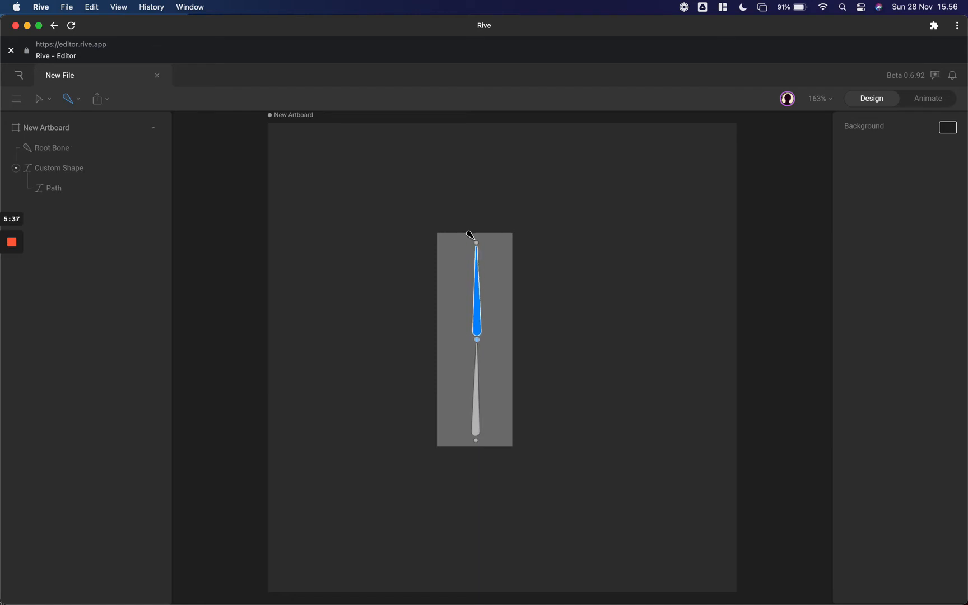
click(477, 244)
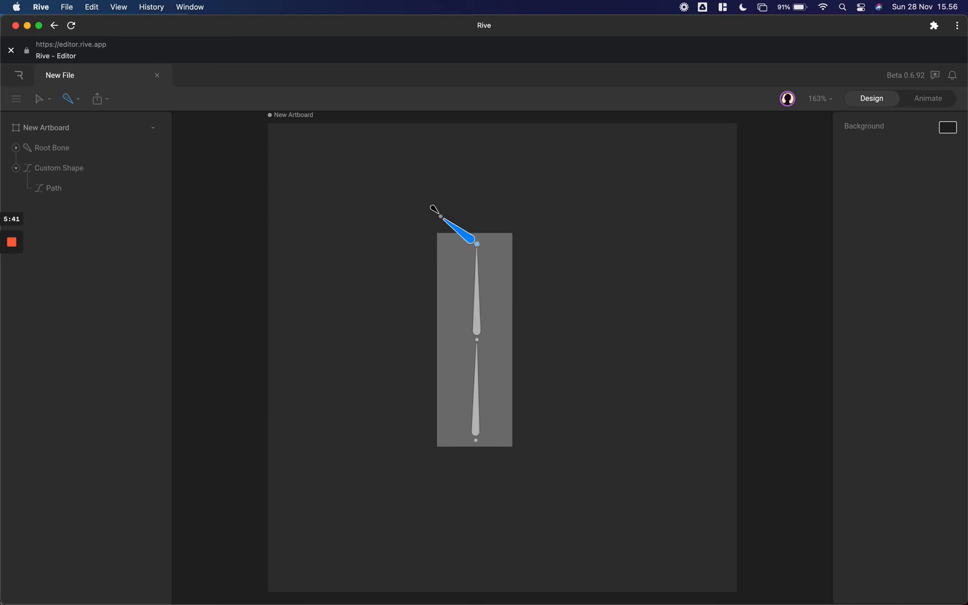
key(v)
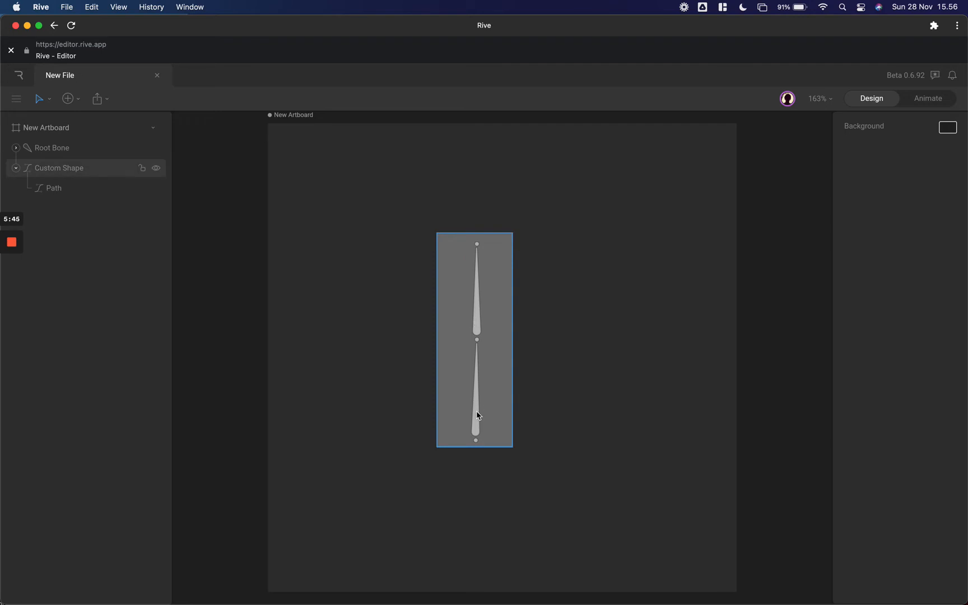
- Test rotating the root bone about its base, and nest the custom shape under the root bone in the hierarchy
click(481, 439)
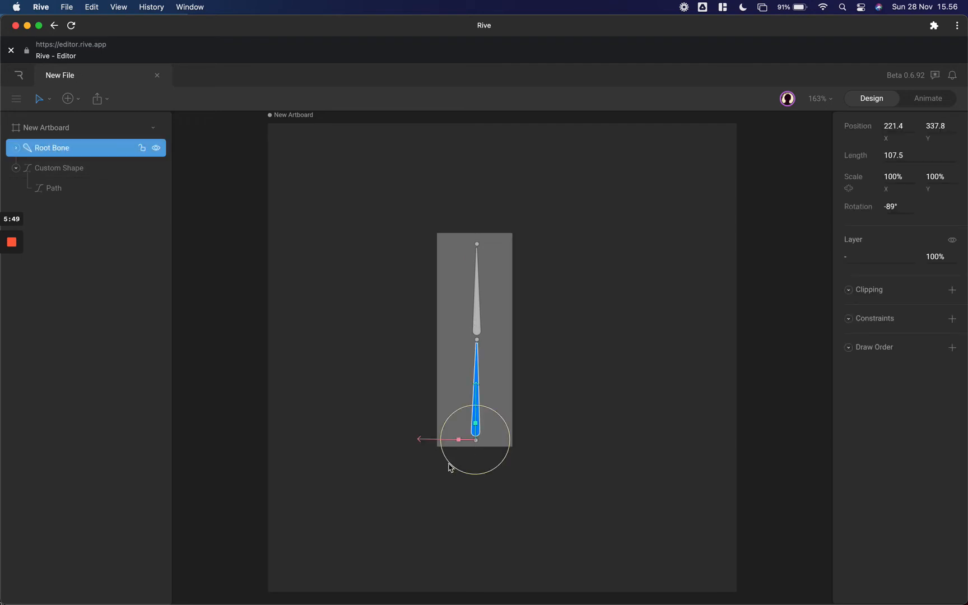
mouse_move(435, 440)
mouse_down()
mouse_move(436, 422)
mouse_move(434, 450)
mouse_move(429, 441)
mouse_up()
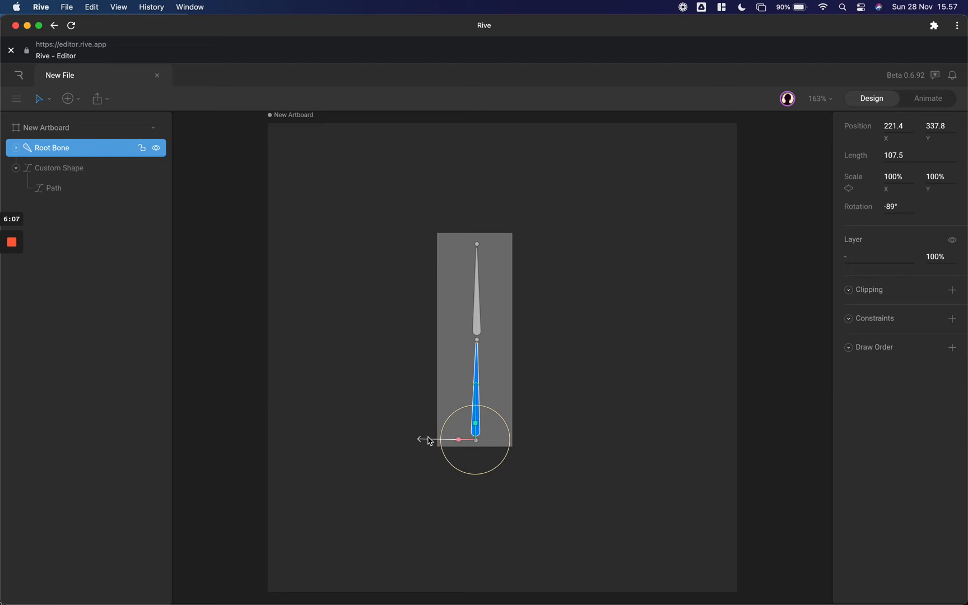
click(20, 158)
click(16, 148)
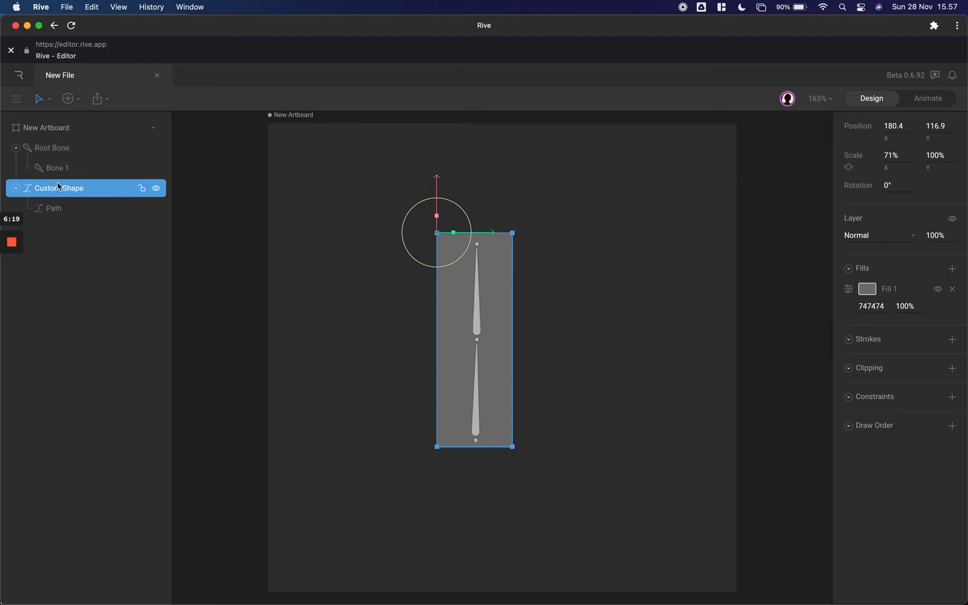
drag(60, 182, 58, 155)
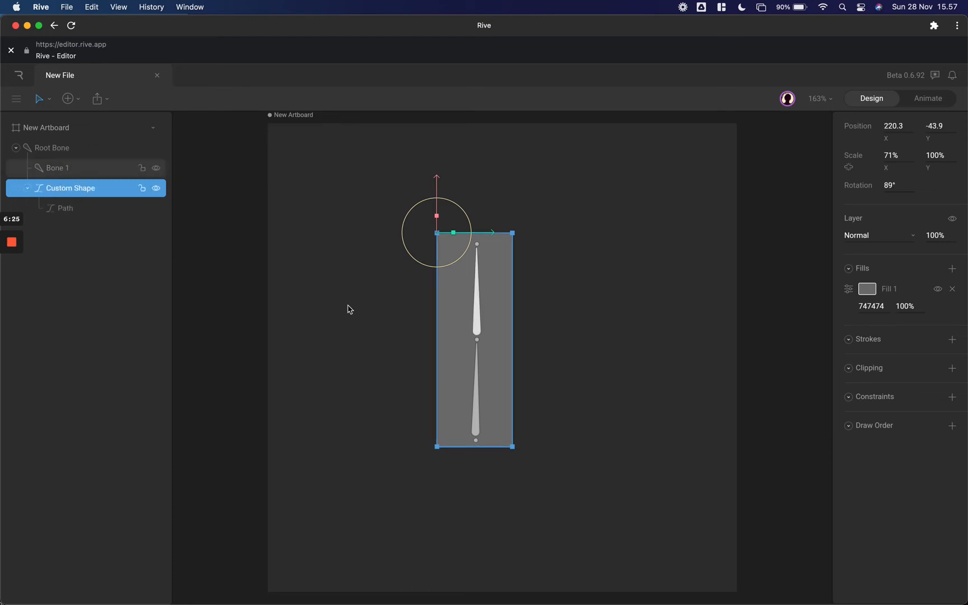
- Try rotating the root bone with the shape nested under it, and swing the upper bone about the middle joint
click(478, 433)
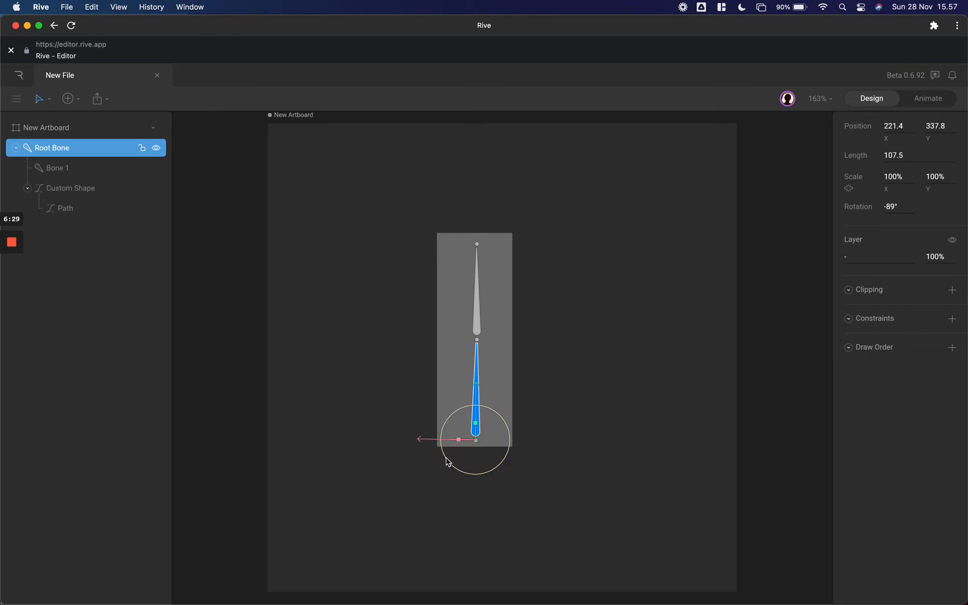
mouse_move(444, 436)
mouse_down()
mouse_move(450, 425)
mouse_move(450, 465)
mouse_move(451, 412)
mouse_move(450, 449)
mouse_up()
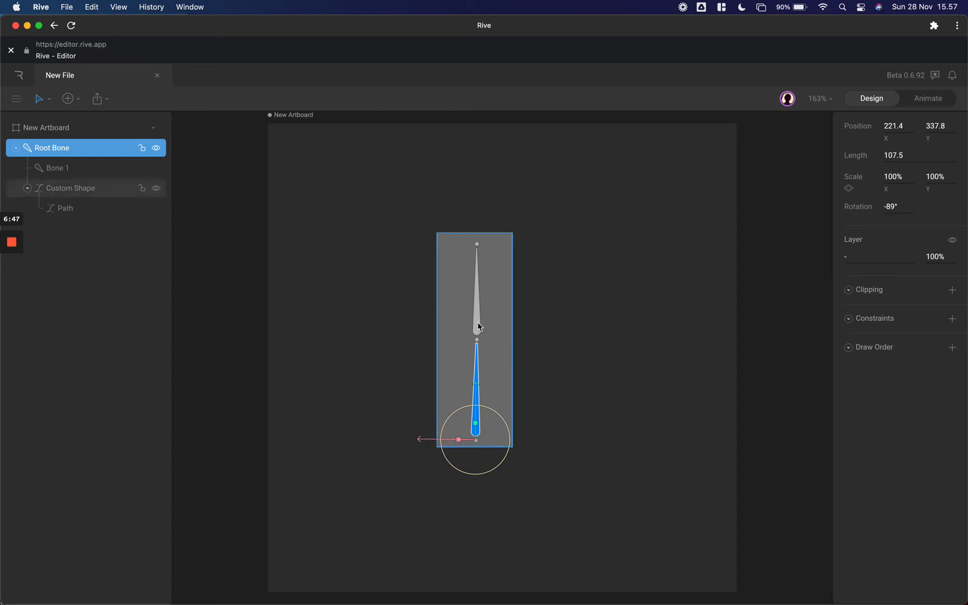
click(477, 340)
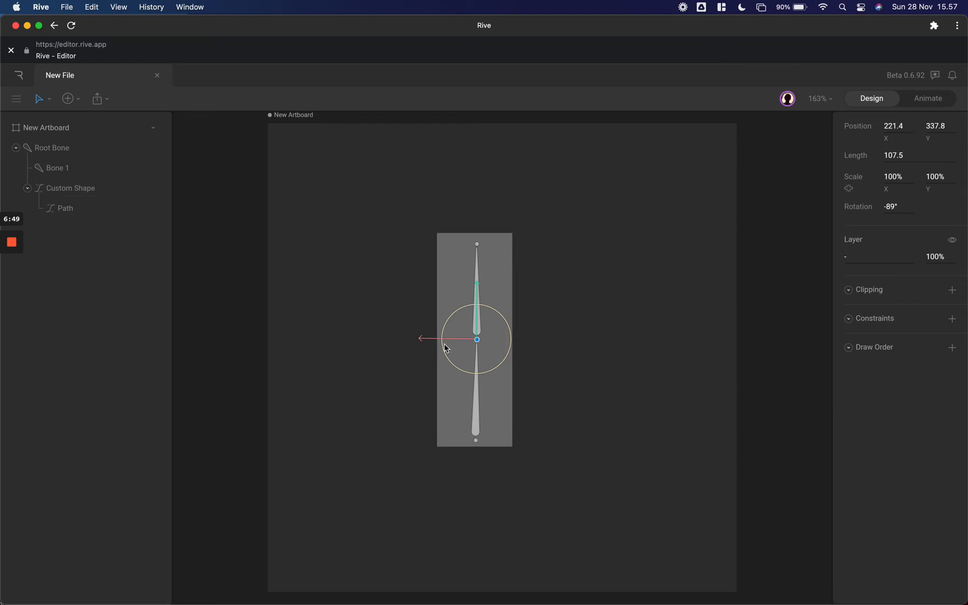
drag(449, 304, 488, 257)
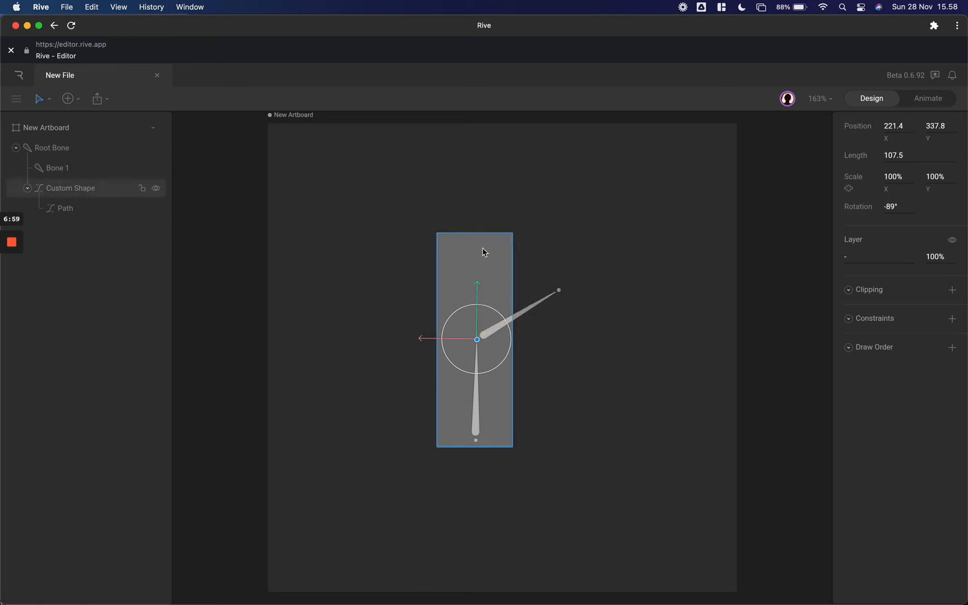
- Undo the upper bone's rotation and the nesting of the custom shape under the root bone
click(506, 310)
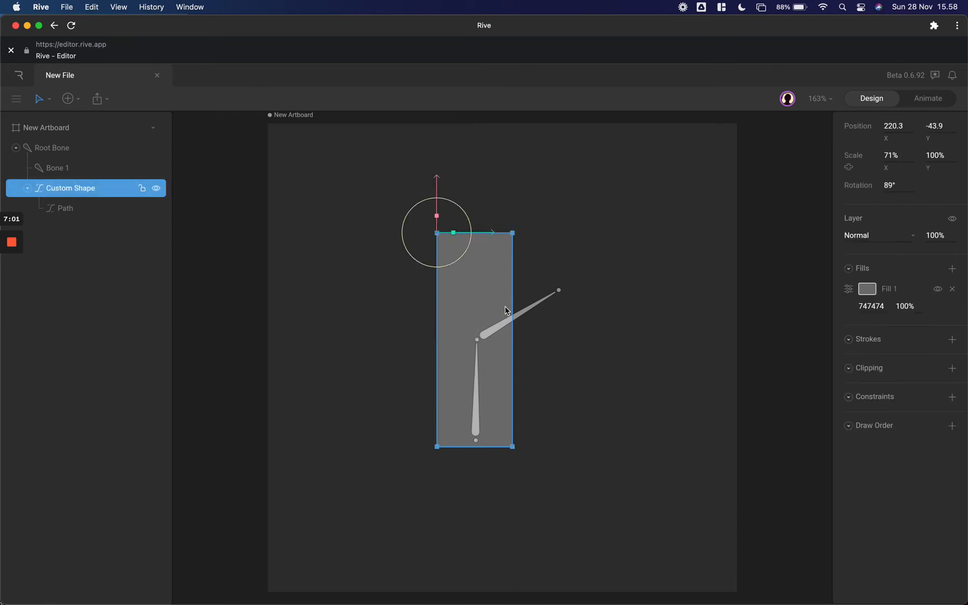
key(super+z)
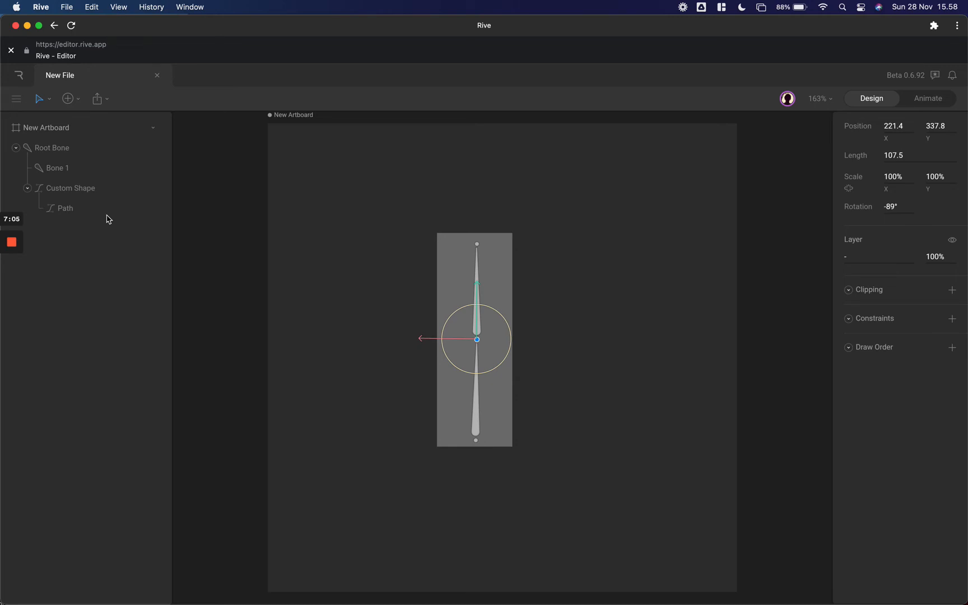
key(super+z)
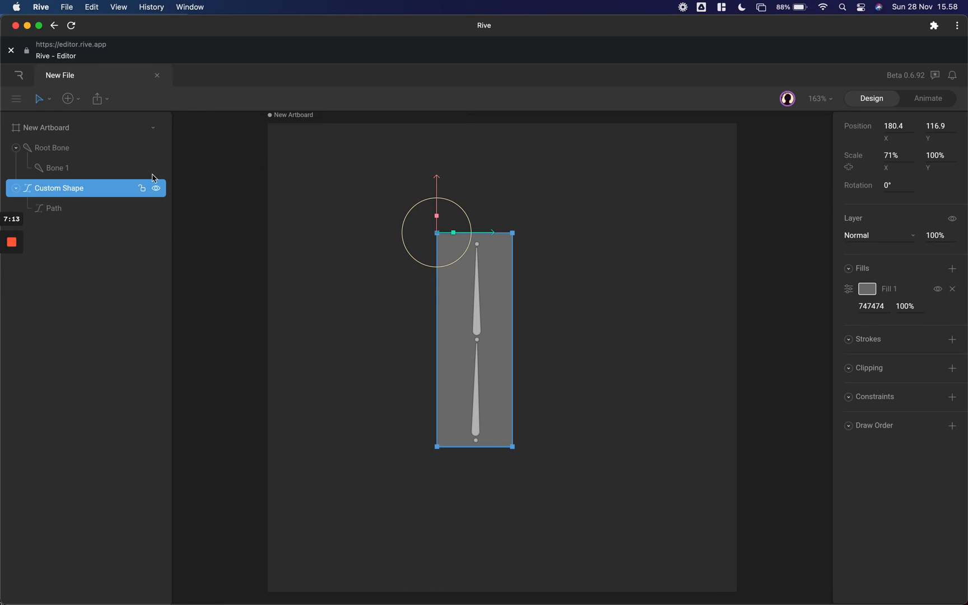
- Edit the rectangle's path, bind it to Root Bone and Bone 1, and finish path editing
click(103, 210)
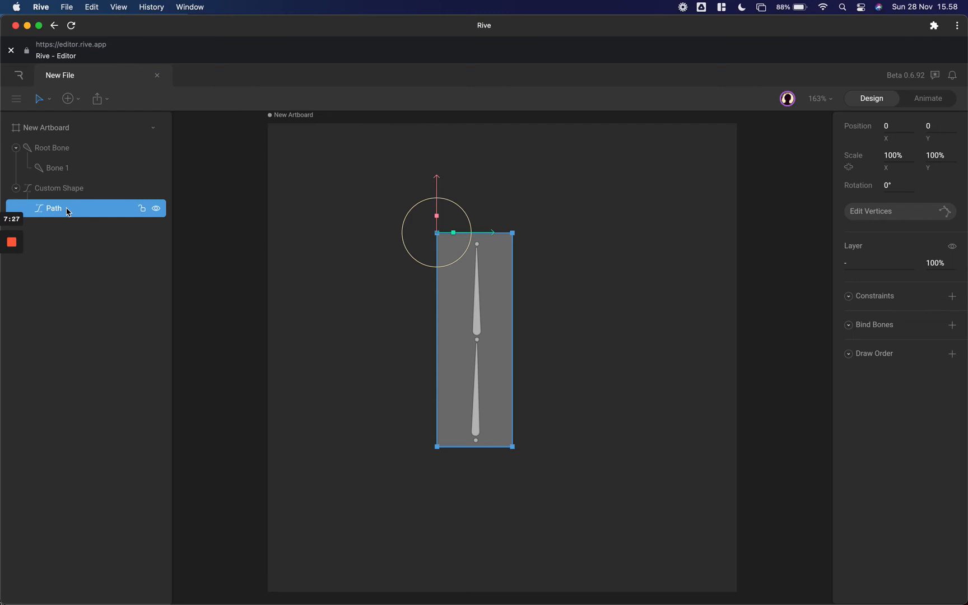
key(Return)
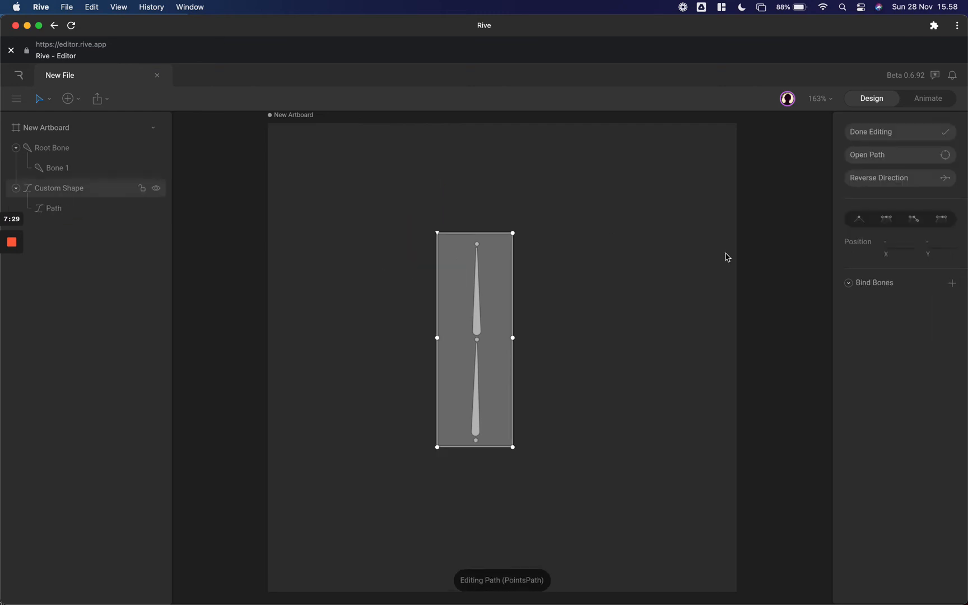
click(931, 156)
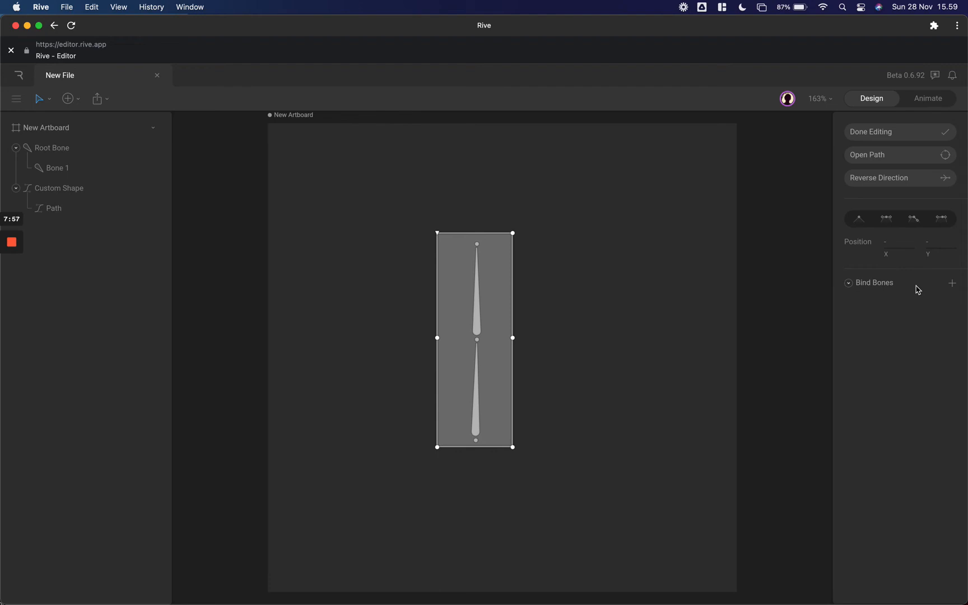
click(954, 284)
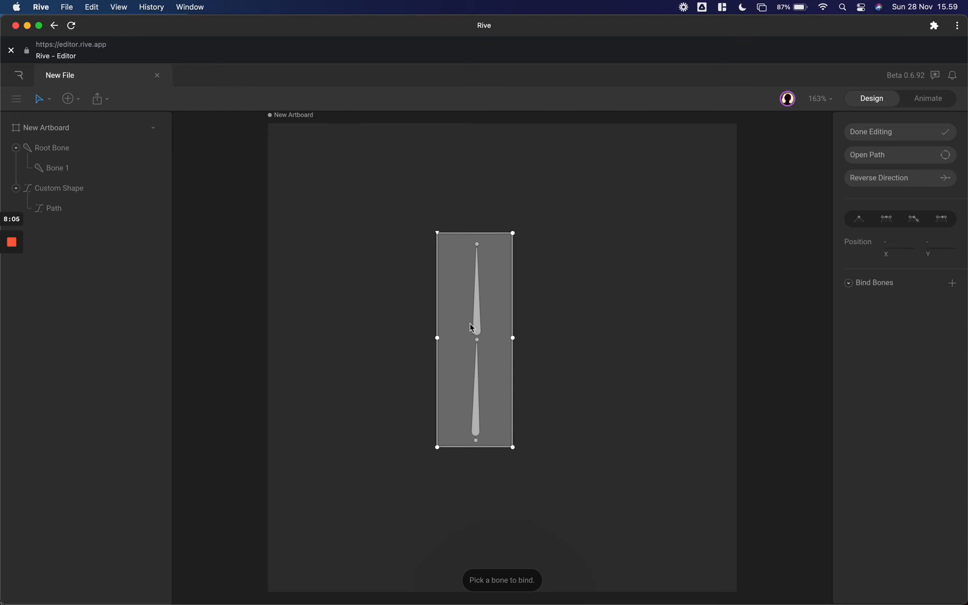
click(64, 150)
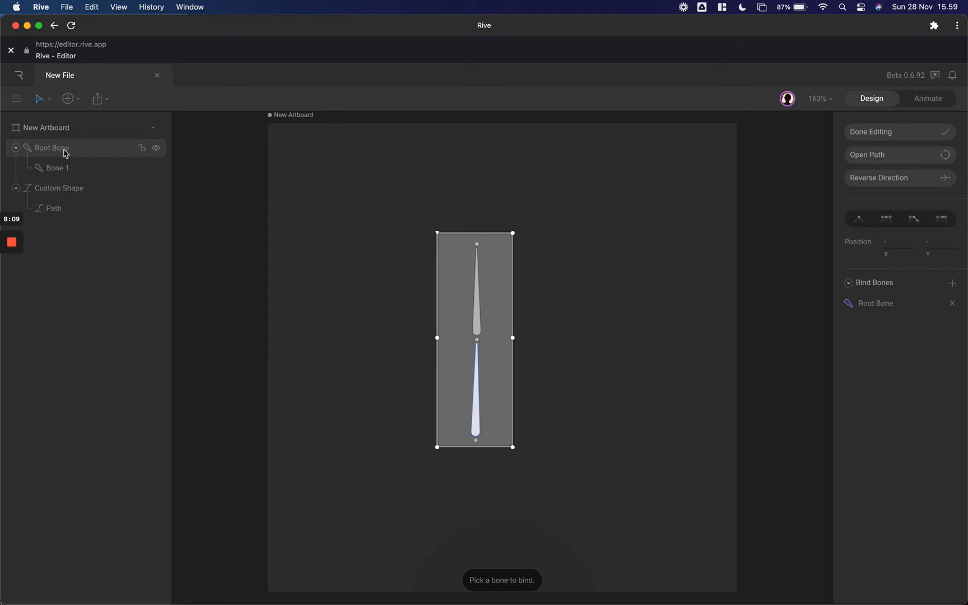
click(954, 284)
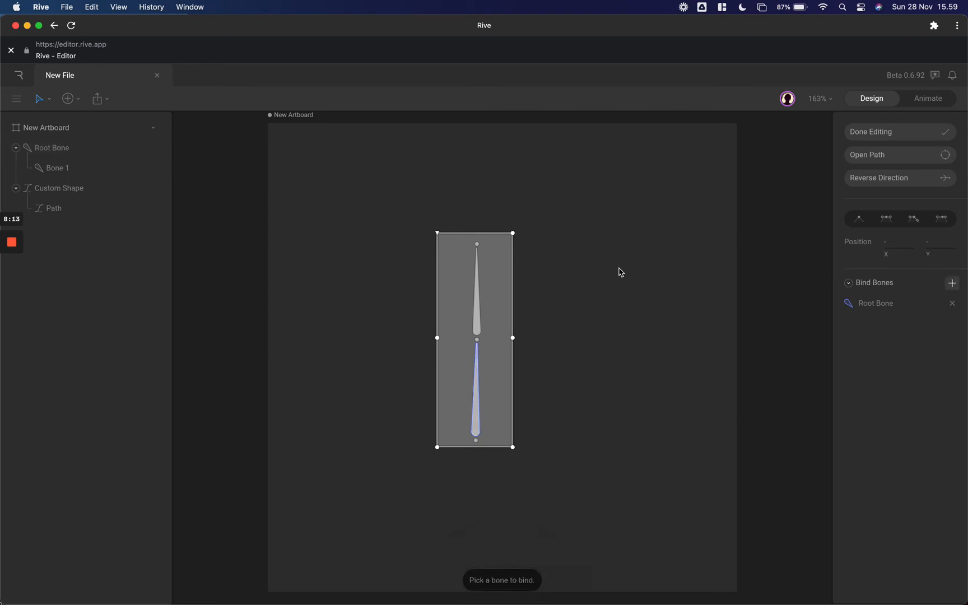
click(63, 170)
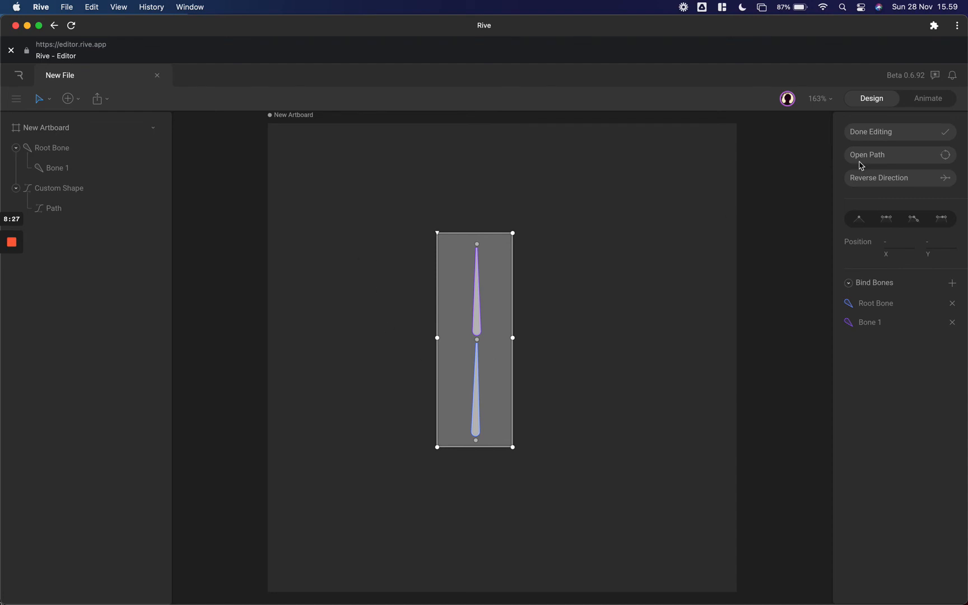
click(896, 137)
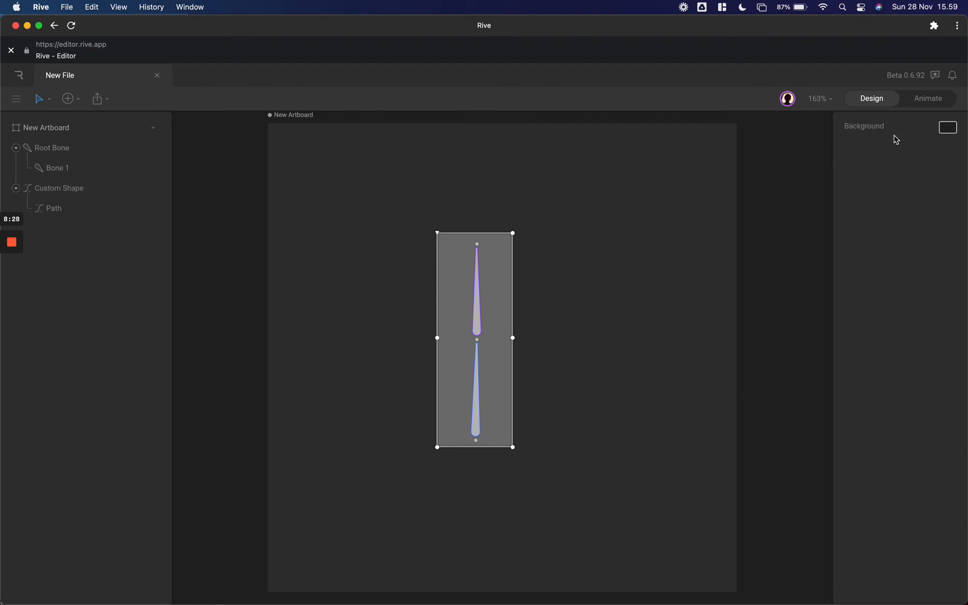
- Test the binding by rotating the root bone and the upper bone in turn, restoring the upright pose and deselecting
click(475, 441)
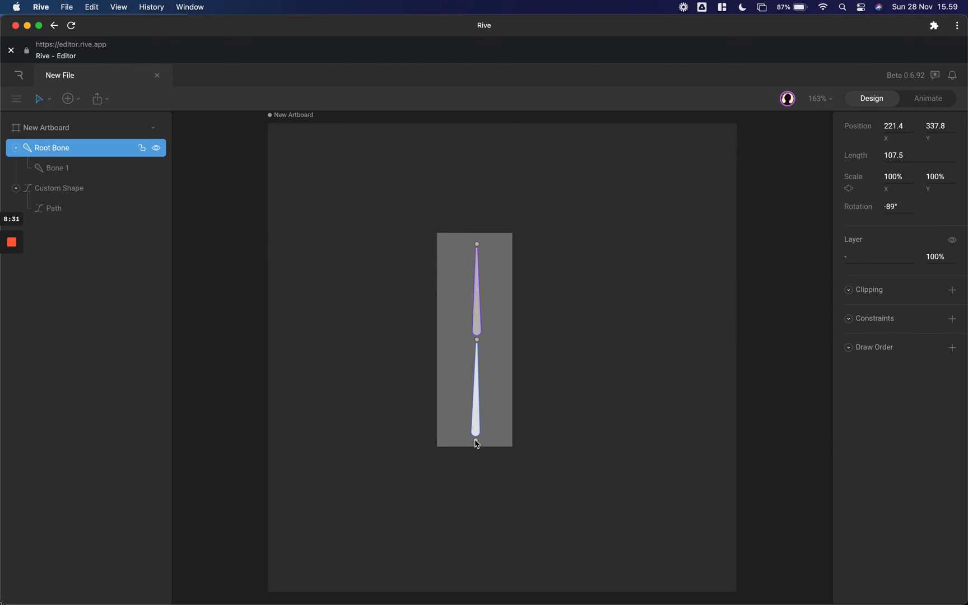
drag(444, 444, 448, 468)
key(ctrl+z)
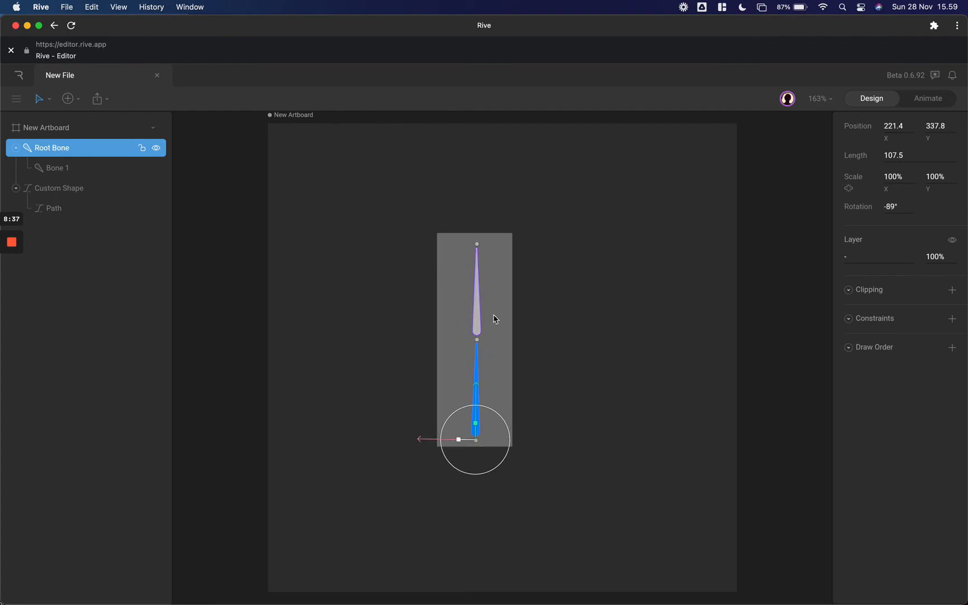
click(477, 335)
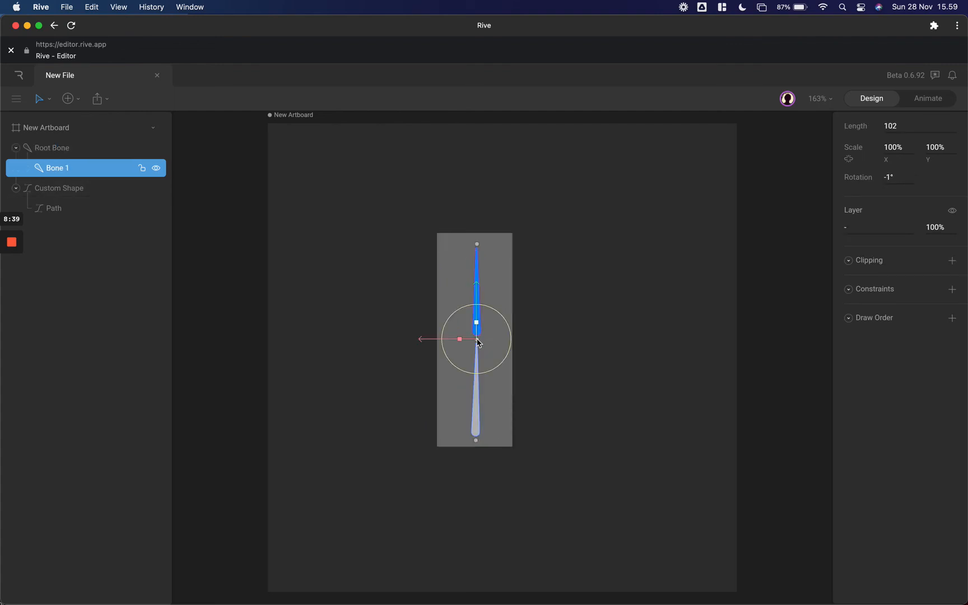
mouse_move(449, 359)
mouse_down()
mouse_move(441, 330)
mouse_move(450, 316)
mouse_move(443, 339)
mouse_up()
click(458, 245)
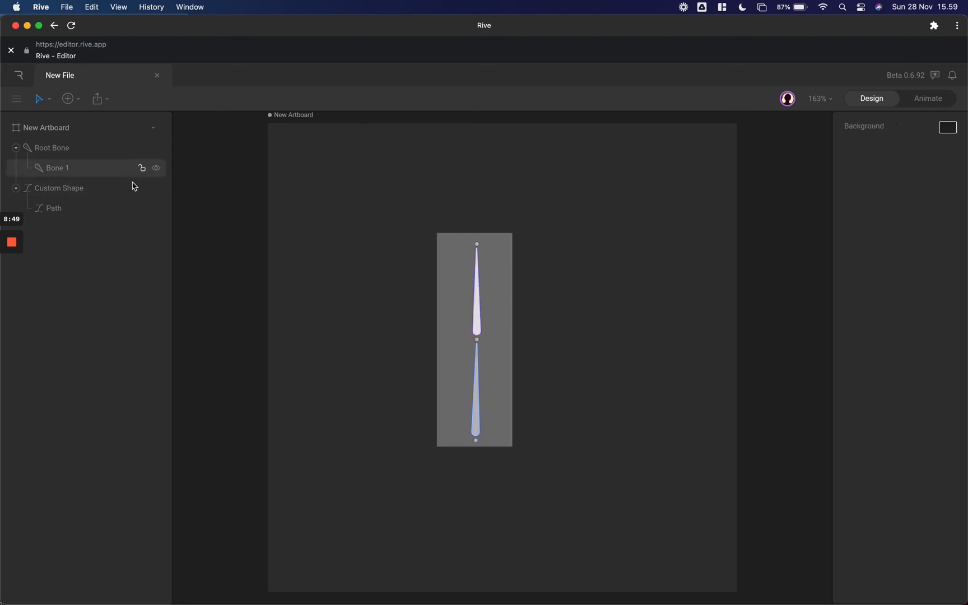
- Edit the rectangle path's vertices and set the Bone 1 bind weight of the two middle vertices to 100%
click(85, 212)
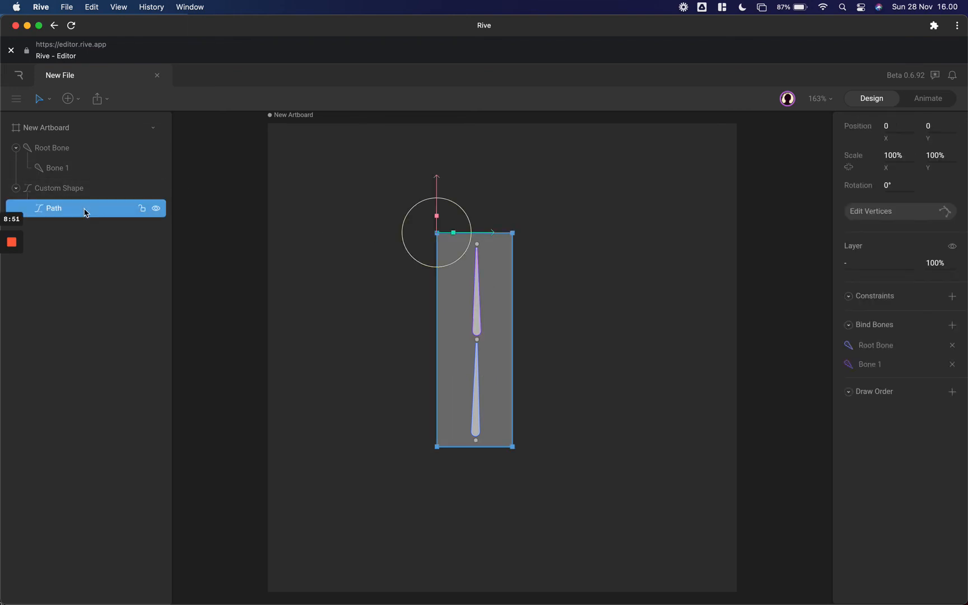
double_click(85, 209)
key(Escape)
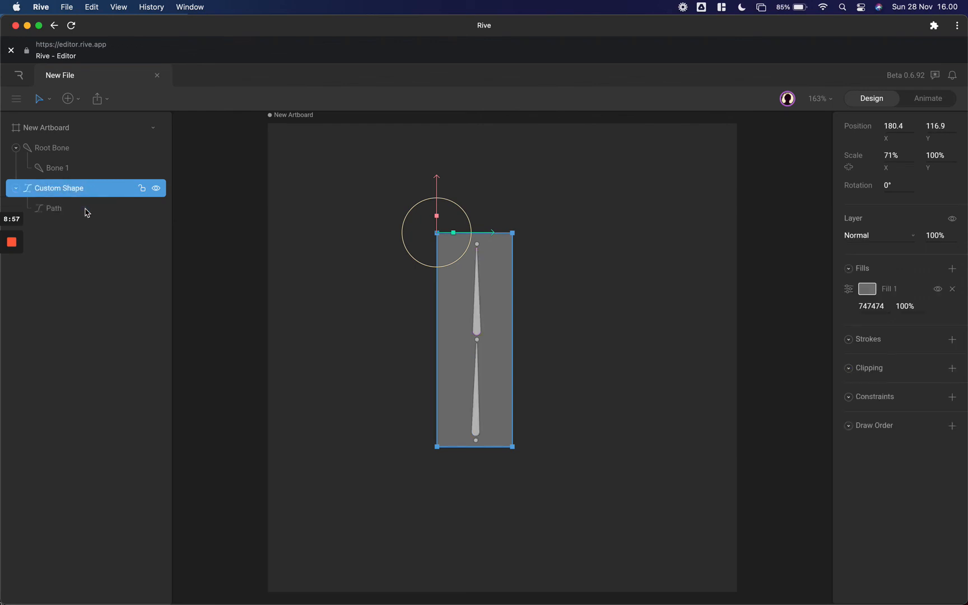
click(87, 210)
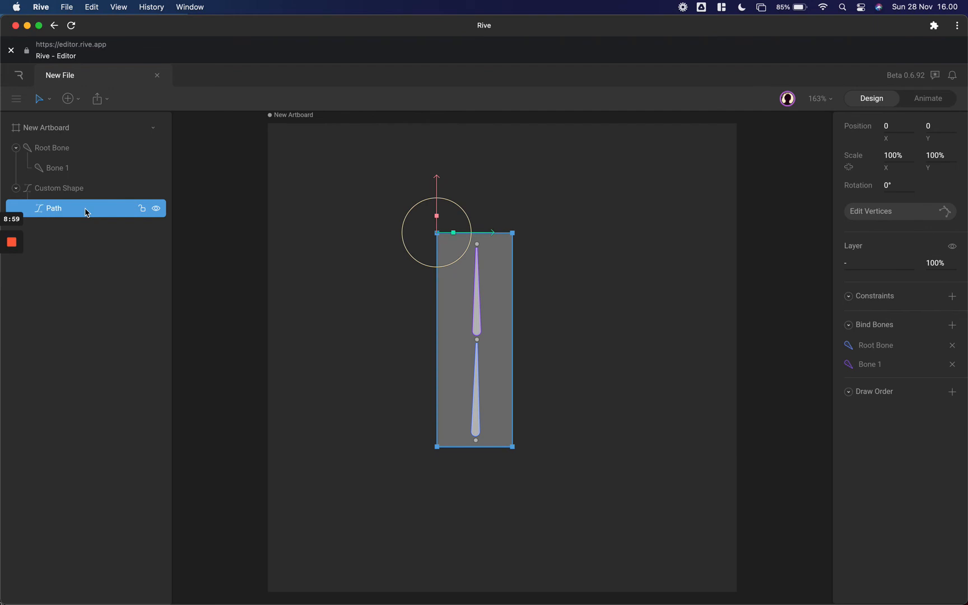
key(Return)
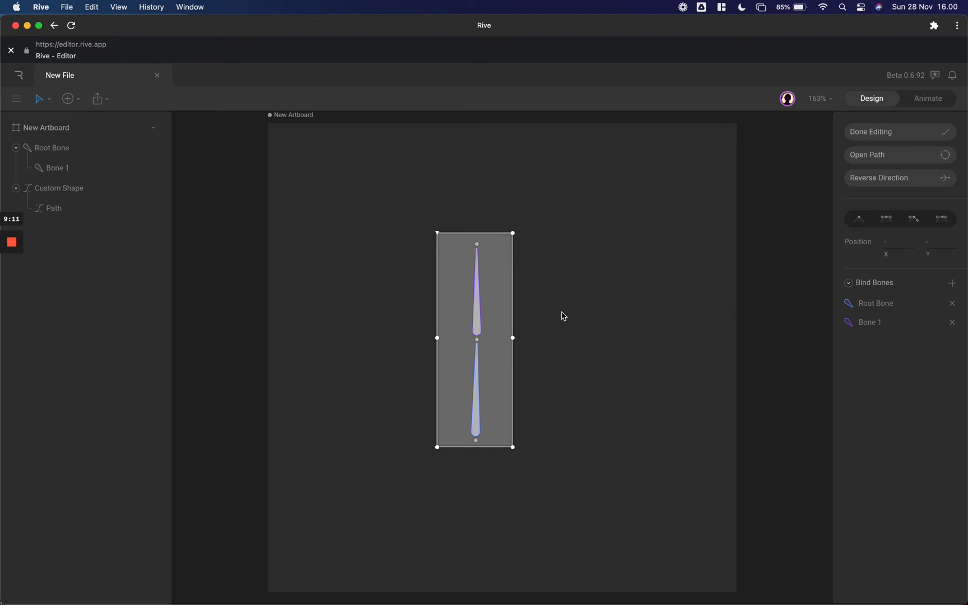
drag(426, 325, 529, 351)
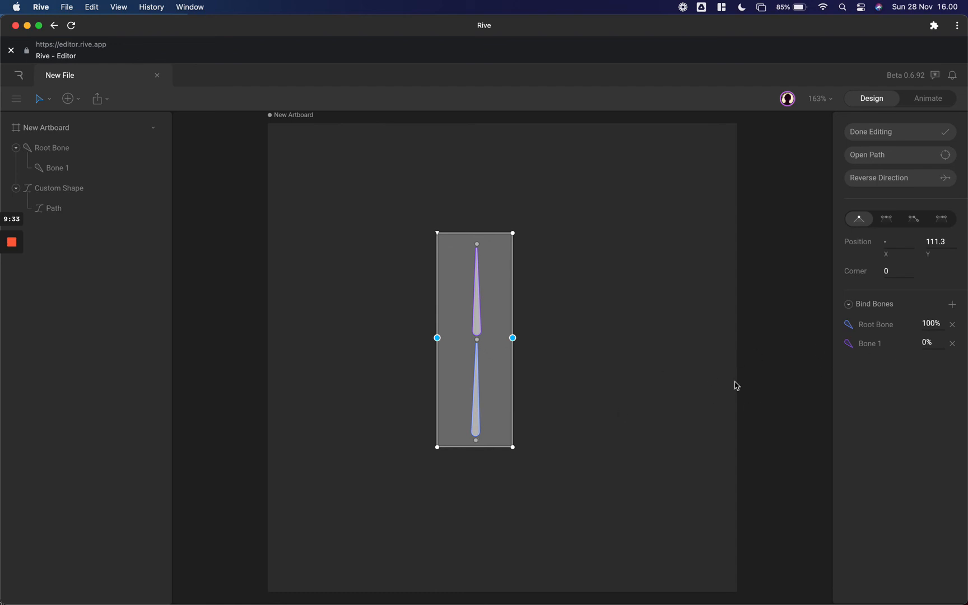
click(935, 340)
text(100)
key(Return)
click(478, 246)
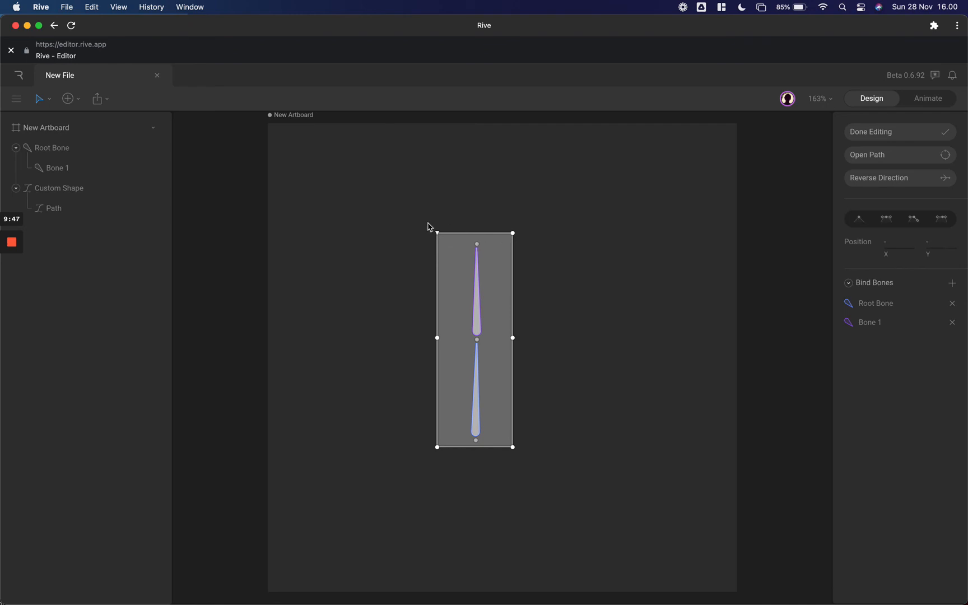
- Set the Bone 1 bind weight of the two top vertices to 100% and finish path editing
drag(421, 218, 530, 244)
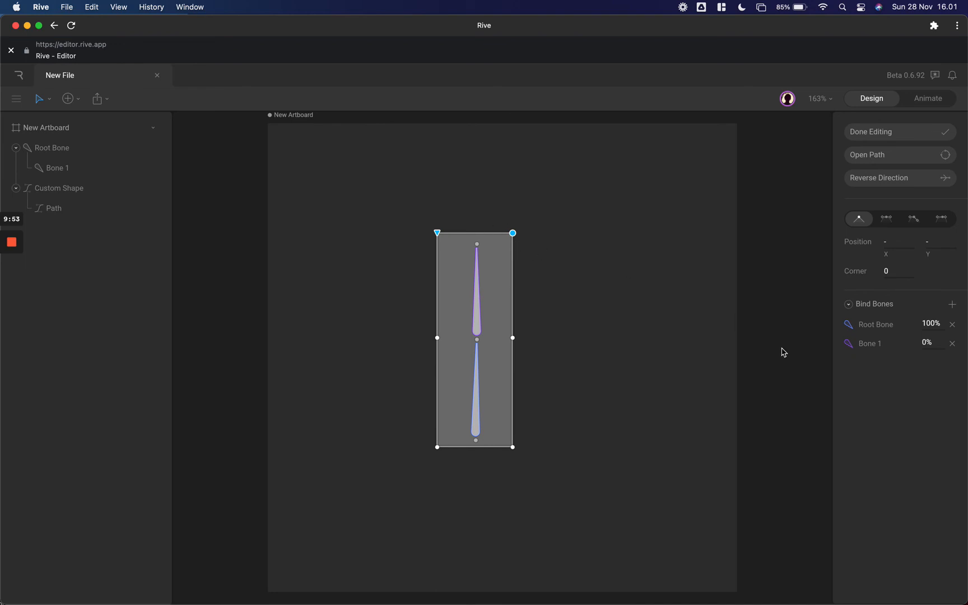
click(934, 342)
key(Return)
click(894, 134)
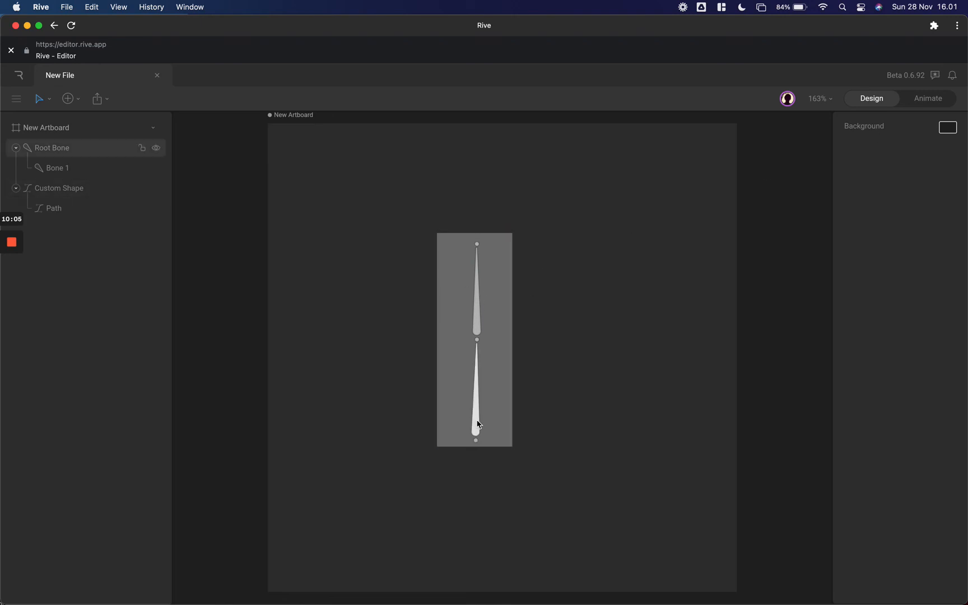
- Test the weighted binding by rotating the root bone about its base and returning it upright
click(478, 424)
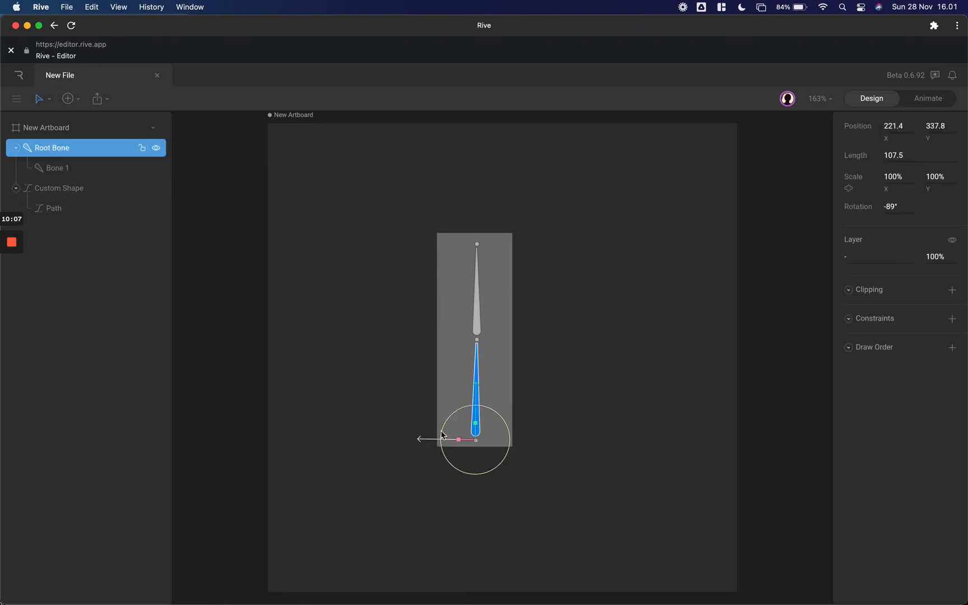
drag(463, 414, 449, 431)
drag(449, 432, 449, 431)
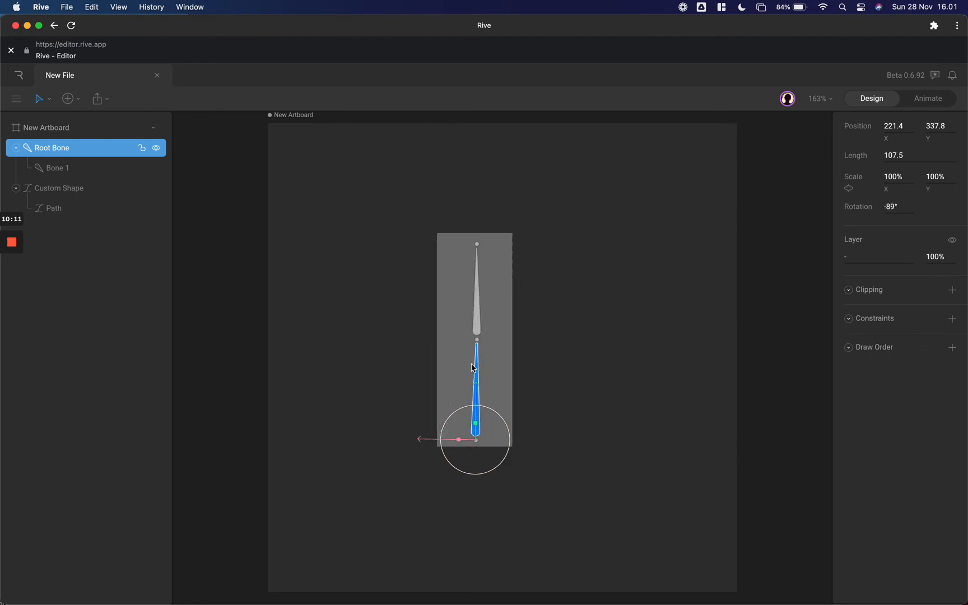
- Rotate the upper bone to 31° to test how the shape bends at the middle joint, and undo the rotation
click(480, 334)
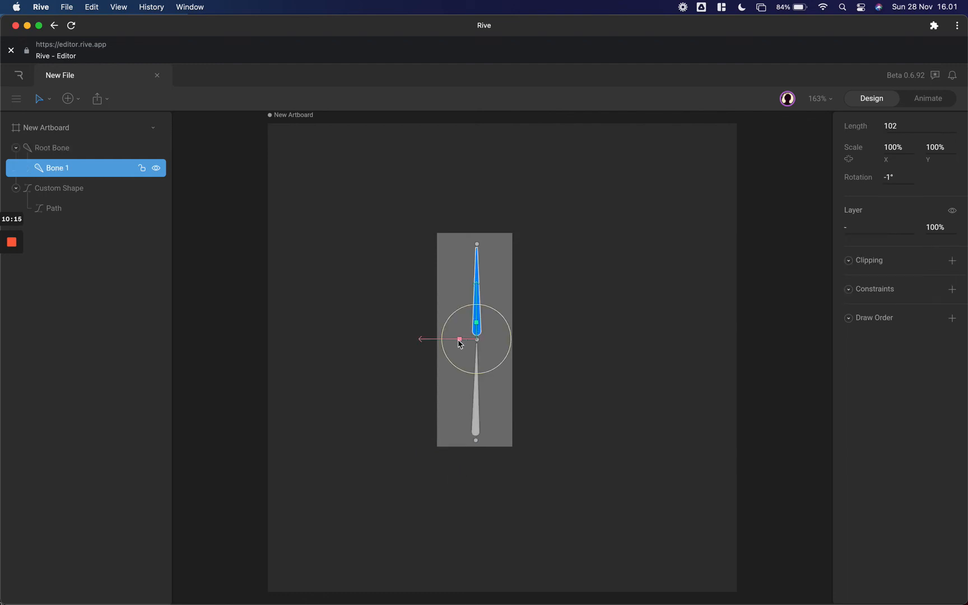
drag(448, 329, 461, 304)
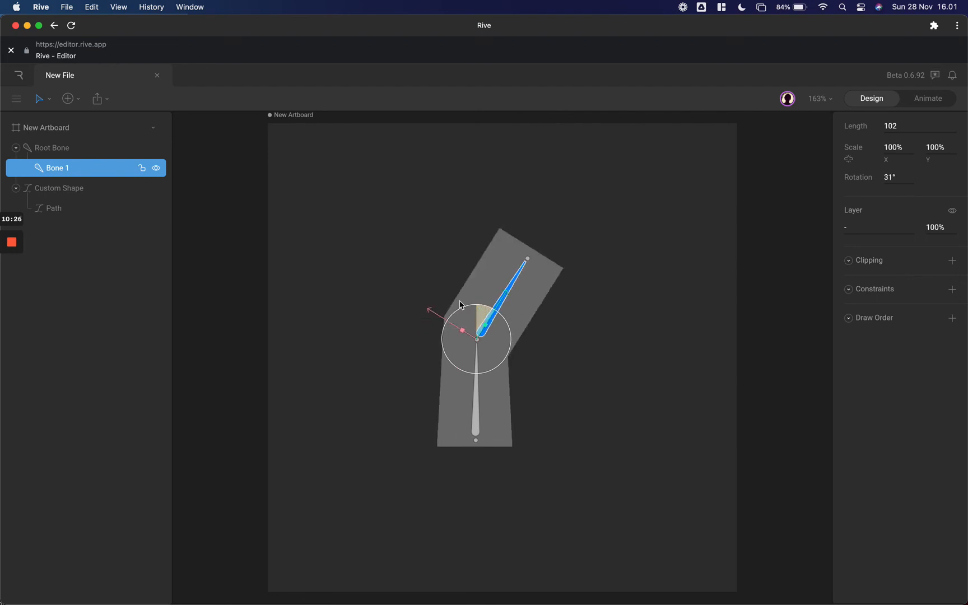
click(560, 309)
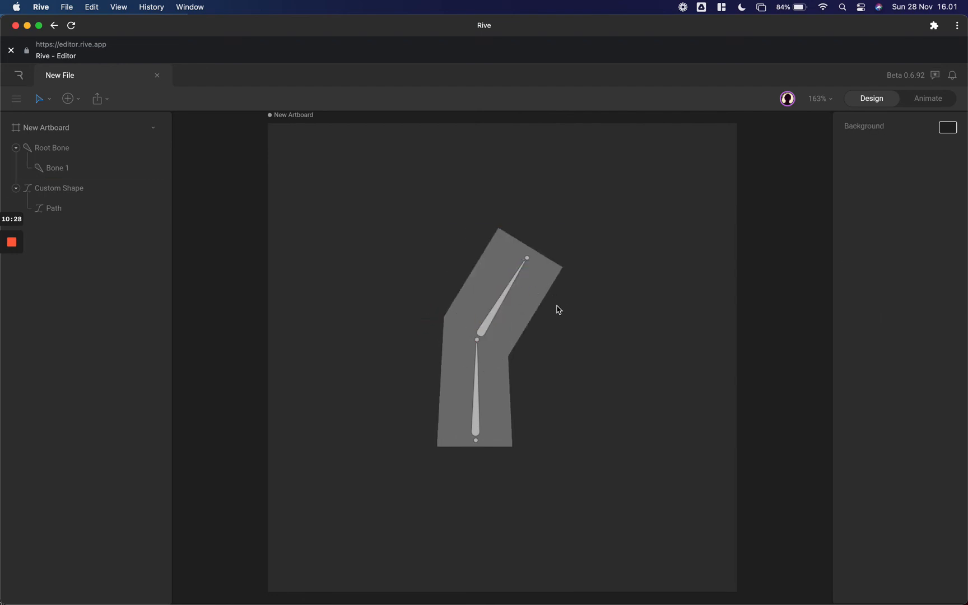
click(530, 313)
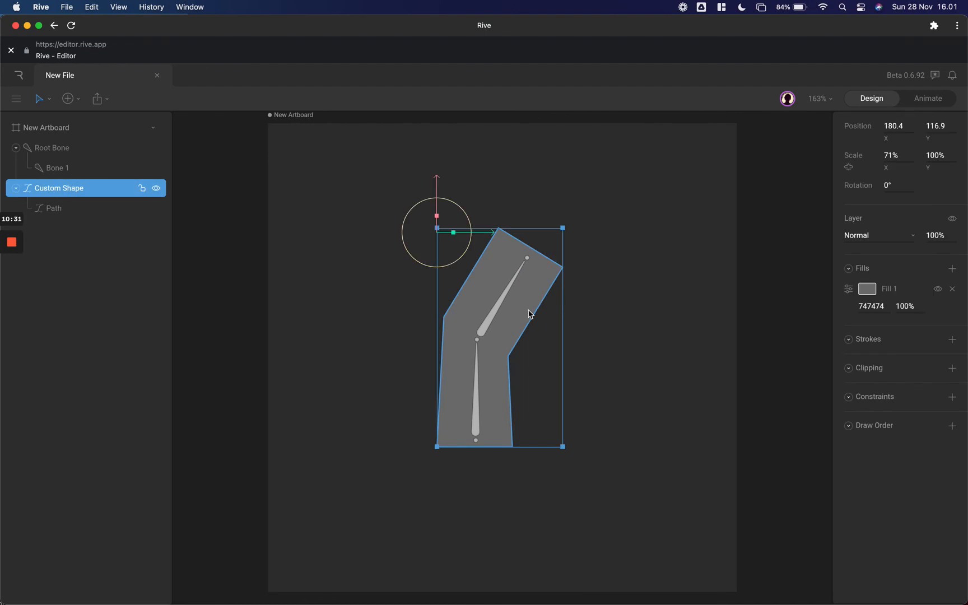
key(super+z)
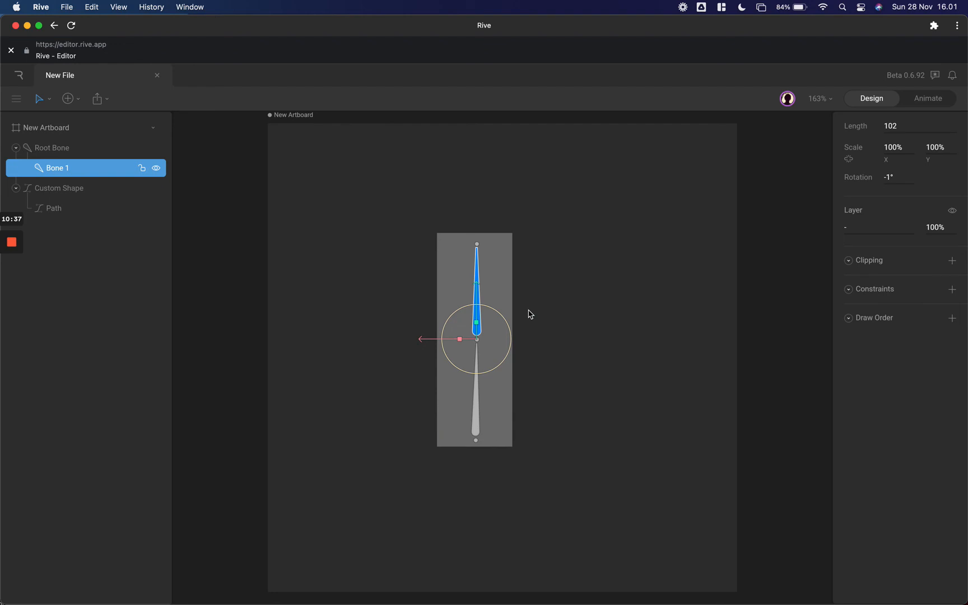
click(506, 285)
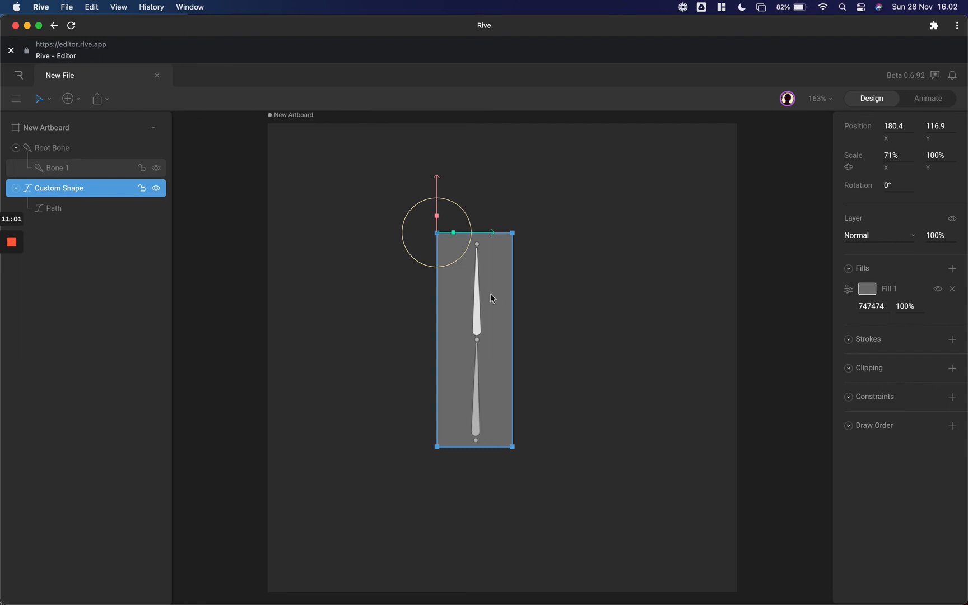
click(557, 297)
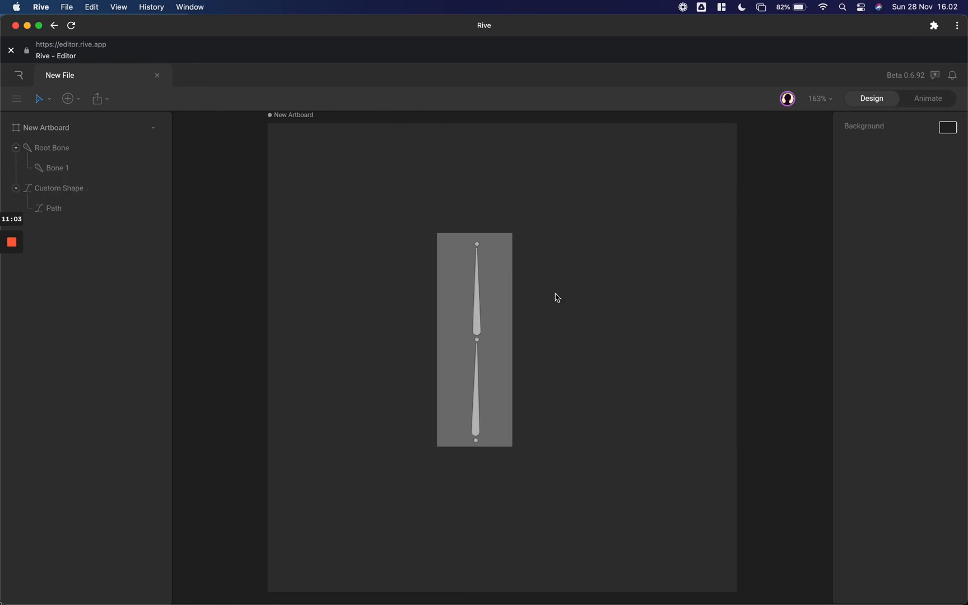
click(479, 297)
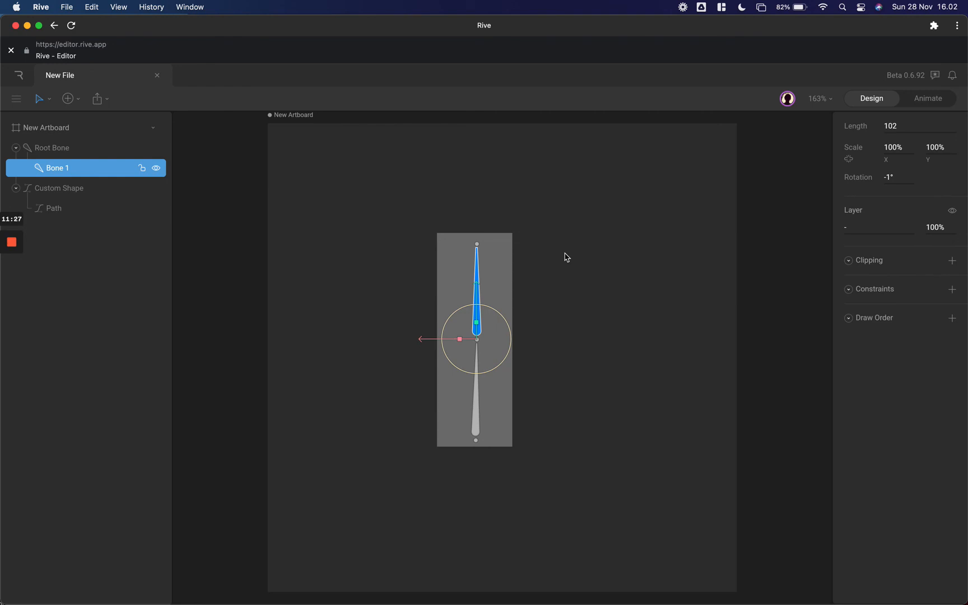
click(377, 238)
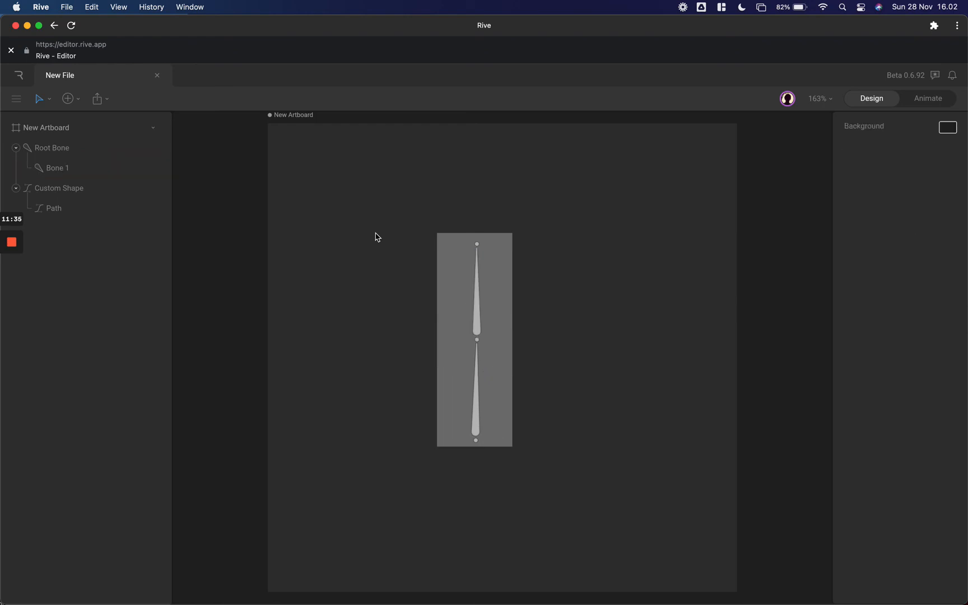